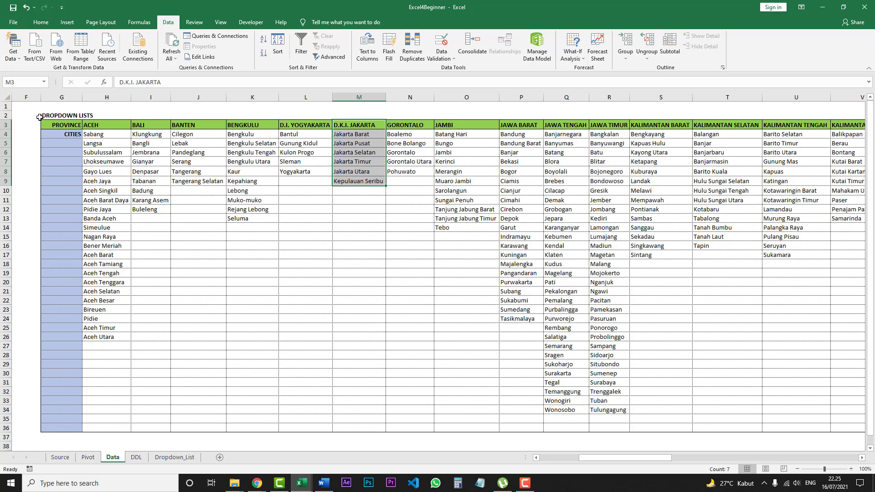
{"action": "left_click_drag", "start_coordinate": [103, 125], "coordinate": [341, 124]}
{"action": "left_click", "coordinate": [341, 123]}
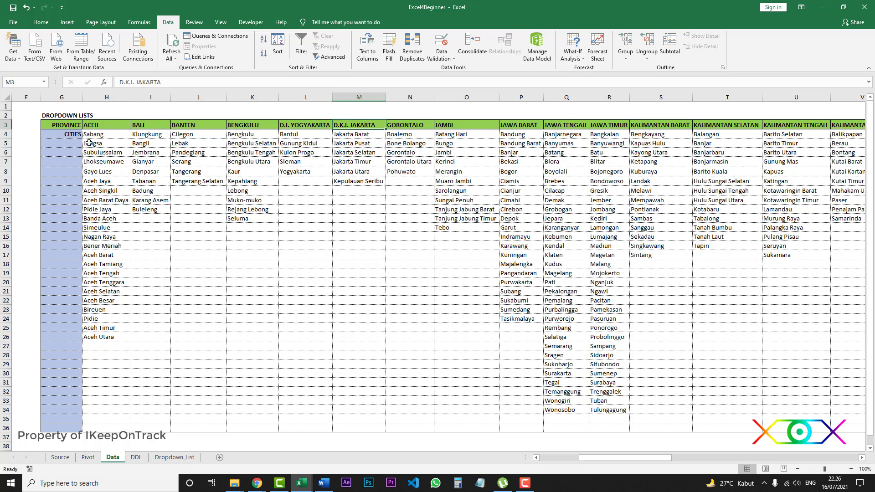
{"action": "left_click_drag", "start_coordinate": [93, 135], "coordinate": [84, 329]}
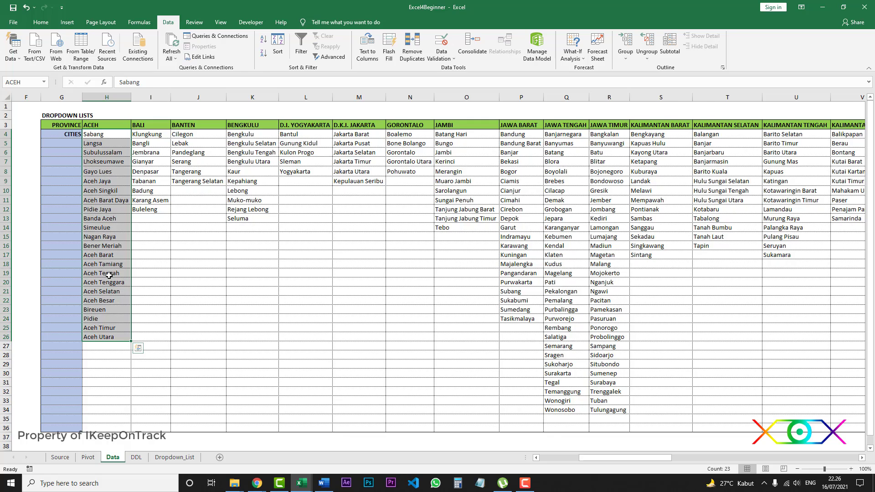
Step: Fill range B3:E14 on the Dropdown_List sheet with light blue and give it an outside border
{"action": "left_click_drag", "start_coordinate": [47, 125], "coordinate": [152, 221]}
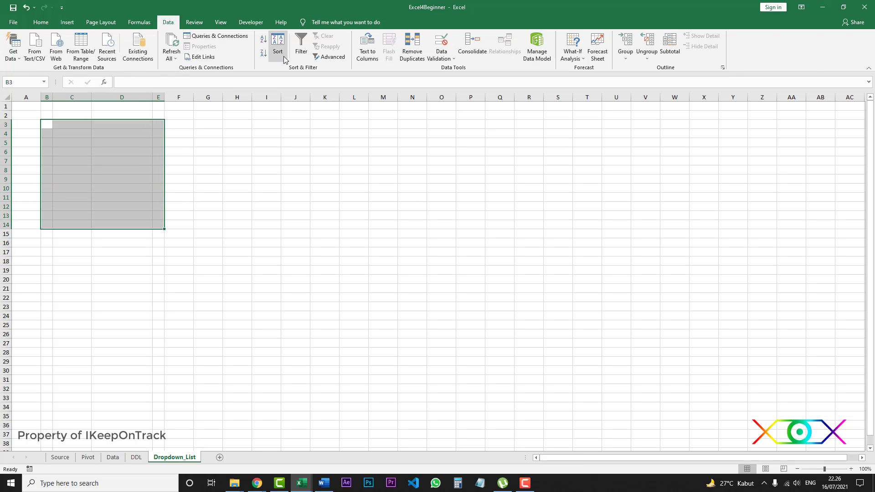
{"action": "left_click", "coordinate": [48, 23]}
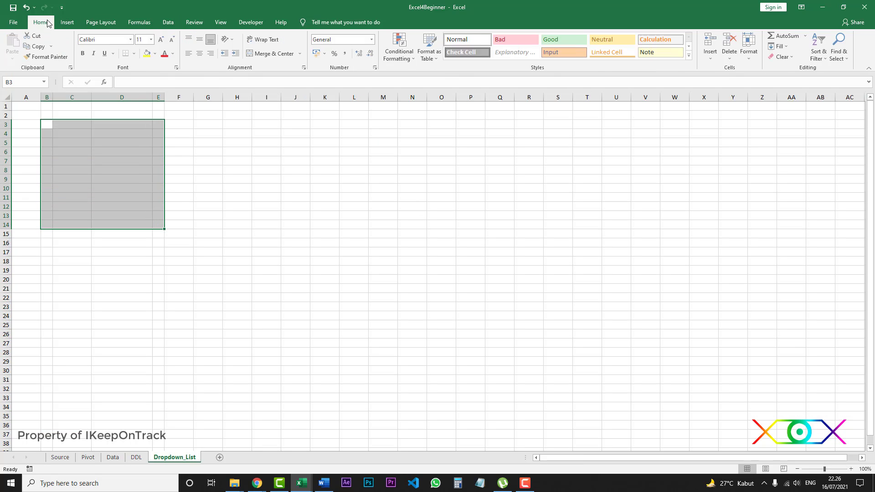
{"action": "left_click", "coordinate": [155, 53]}
{"action": "left_click", "coordinate": [209, 88]}
{"action": "left_click", "coordinate": [134, 53]}
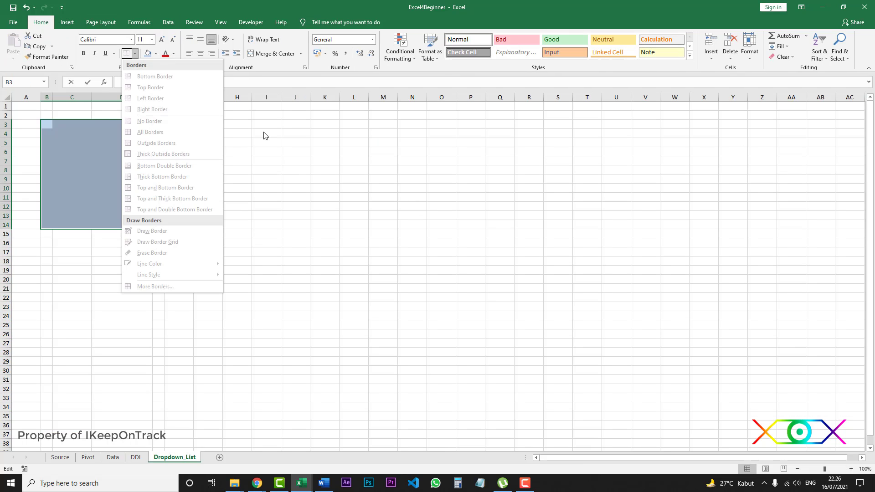
{"action": "left_click", "coordinate": [266, 136]}
{"action": "left_click_drag", "start_coordinate": [47, 125], "coordinate": [156, 225]}
{"action": "left_click", "coordinate": [135, 53]}
{"action": "left_click", "coordinate": [135, 144]}
{"action": "left_click", "coordinate": [119, 134]}
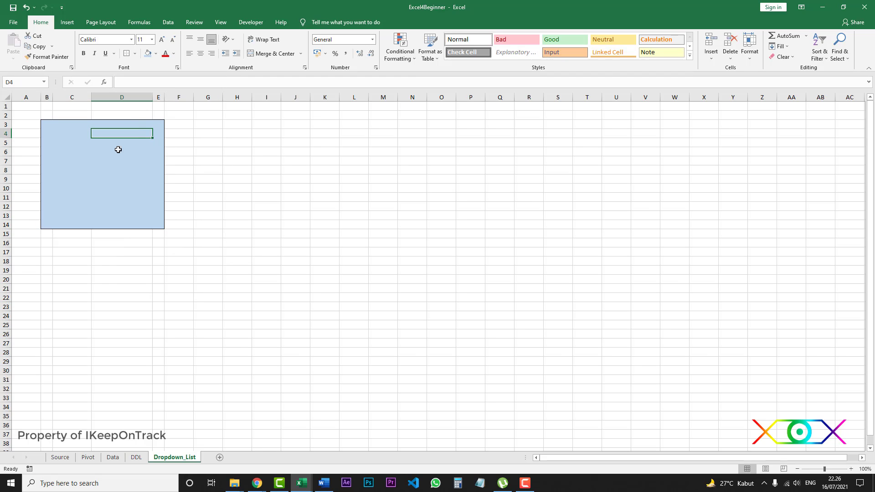
Step: Enter the label "Provinces" in cell C7 and "Ciites" in cell C9
{"action": "left_click", "coordinate": [84, 161]}
{"action": "type", "text": "Provin"}
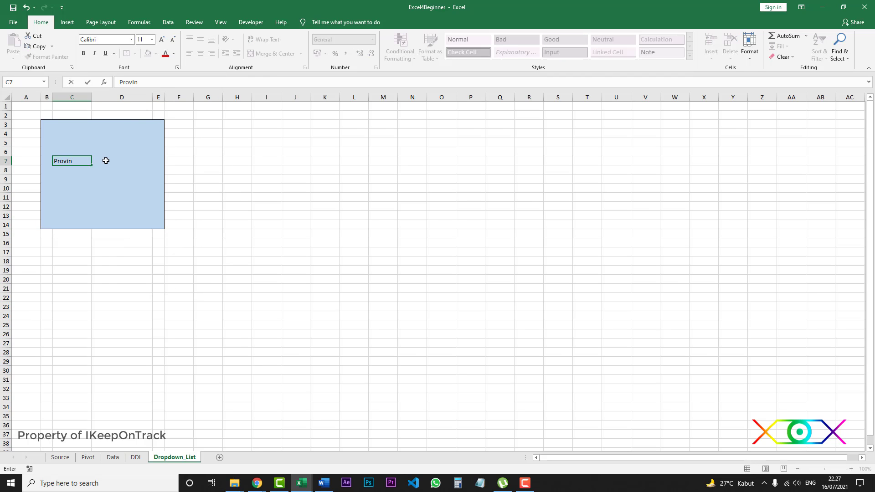
{"action": "type", "text": "ces"}
{"action": "key", "text": "Return"}
{"action": "key", "text": "Return"}
{"action": "type", "text": "Ciites"}
{"action": "key", "text": "Return"}
Step: Format C7:D7 with a purple outline border and a dotted purple vertical divider between the two cells
{"action": "key", "text": "Up"}
{"action": "key", "text": "Up"}
{"action": "key", "text": "Up"}
{"action": "key", "text": "shift+Right"}
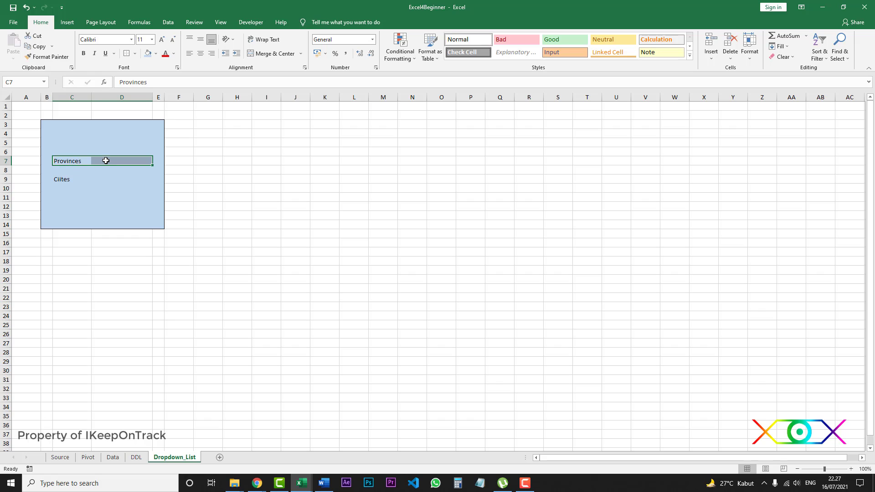
{"action": "right_click", "coordinate": [106, 161]}
{"action": "left_click", "coordinate": [120, 332]}
{"action": "left_click", "coordinate": [283, 150]}
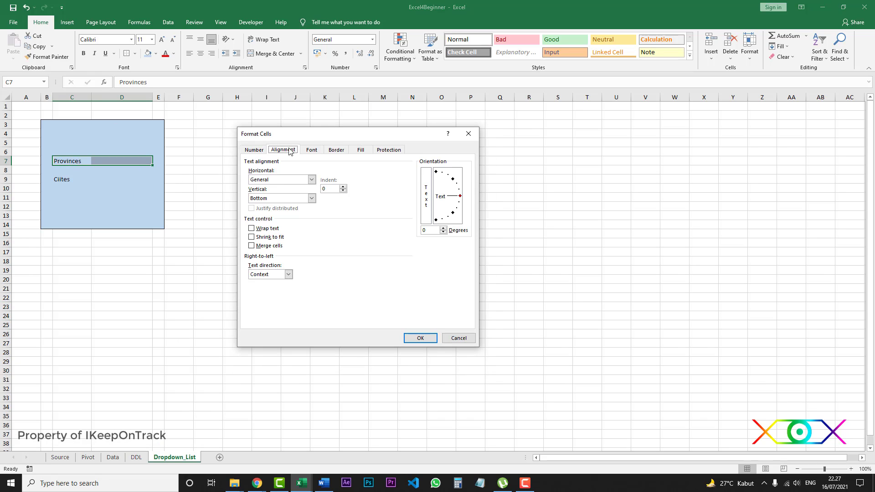
{"action": "left_click", "coordinate": [336, 150]}
{"action": "left_click", "coordinate": [294, 244]}
{"action": "left_click", "coordinate": [323, 328]}
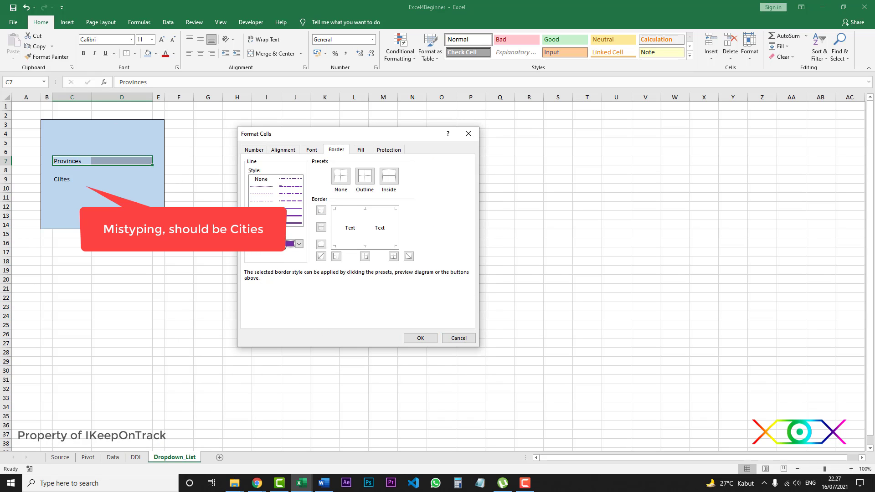
{"action": "left_click", "coordinate": [364, 176]}
{"action": "left_click", "coordinate": [261, 193]}
{"action": "left_click", "coordinate": [365, 256]}
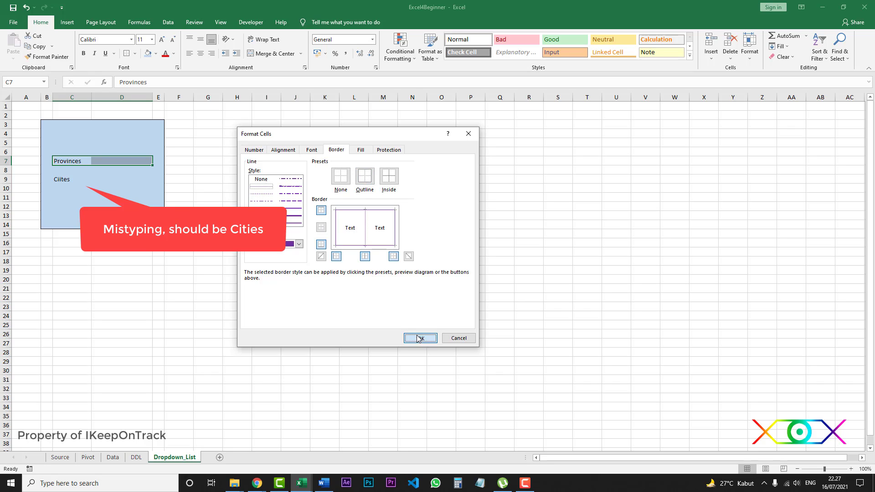
{"action": "left_click", "coordinate": [420, 338]}
Step: Apply the same purple outline and divider borders to C9:D9
{"action": "left_click", "coordinate": [73, 179]}
{"action": "left_click_drag", "start_coordinate": [73, 179], "coordinate": [128, 181]}
{"action": "left_click", "coordinate": [85, 170]}
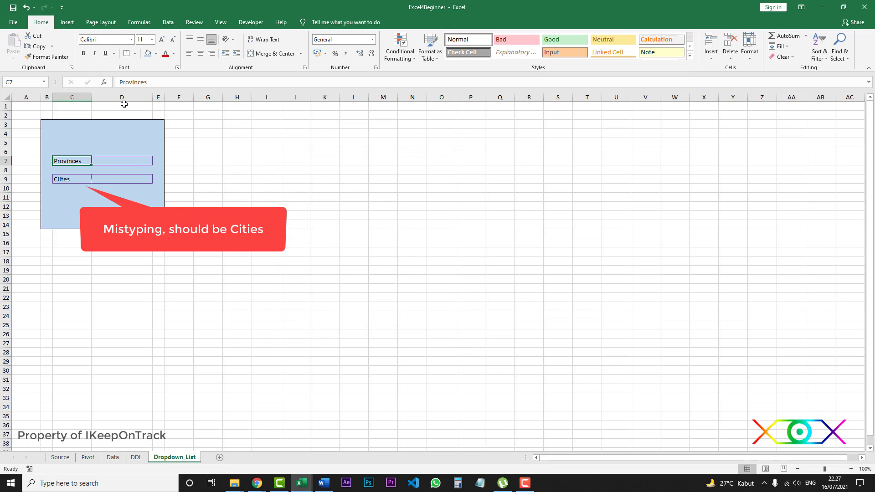
Step: Append a colon to the labels in C7 and C9
{"action": "key", "text": "Down"}
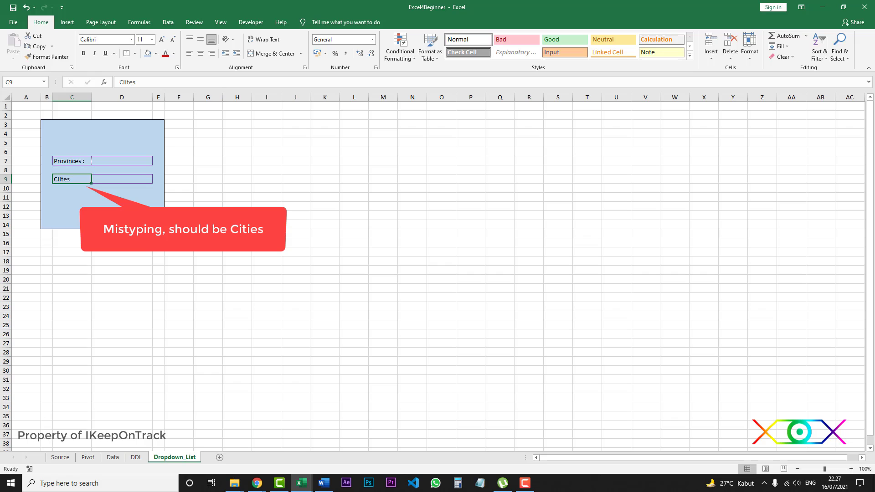
{"action": "key", "text": "F2"}
{"action": "type", "text": ":"}
{"action": "key", "text": "Return"}
Step: Make the labels in C7 and C9 bold and align them right
{"action": "key", "text": "Up"}
{"action": "key", "text": "Up"}
{"action": "key", "text": "Up"}
{"action": "key", "text": "ctrl+b"}
{"action": "key", "text": "Down"}
{"action": "key", "text": "Down"}
{"action": "key", "text": "ctrl+b"}
{"action": "left_click", "coordinate": [212, 53]}
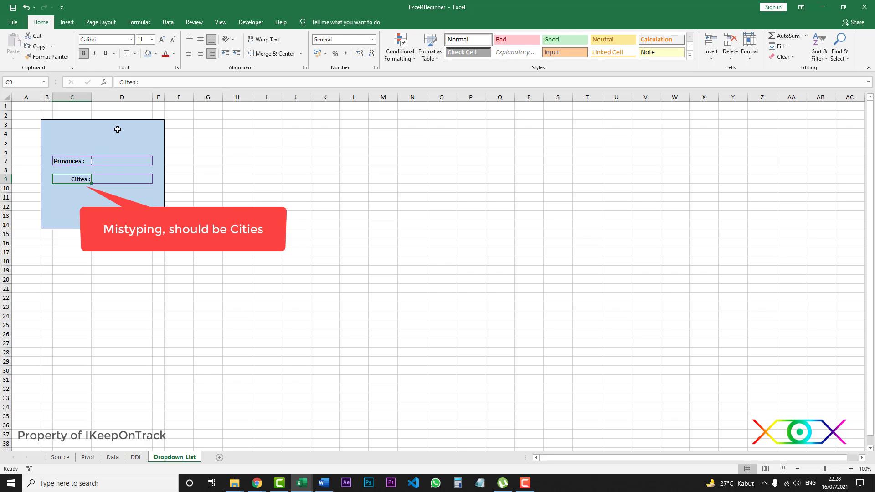
{"action": "left_click", "coordinate": [82, 160]}
{"action": "left_click", "coordinate": [212, 54]}
Step: Fill the two entry cells D7 and D9 with white
{"action": "left_click", "coordinate": [115, 161]}
{"action": "left_click", "coordinate": [116, 179], "text": "ctrl"}
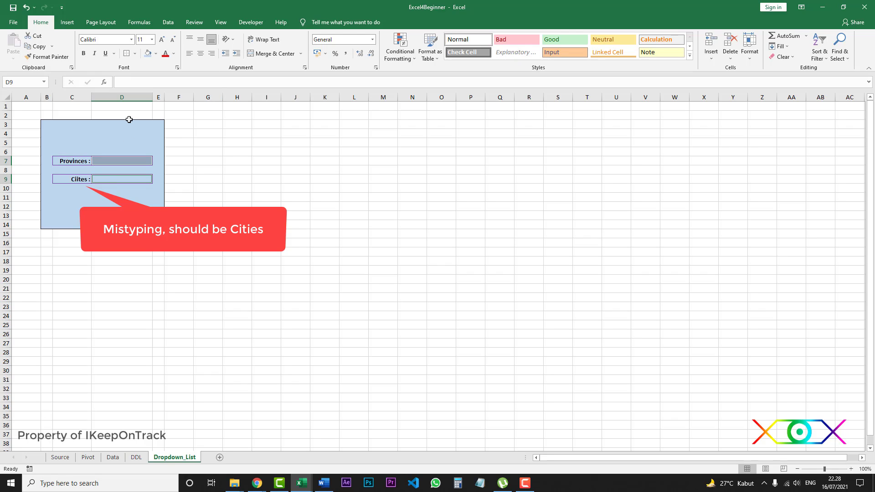
{"action": "left_click", "coordinate": [156, 53]}
{"action": "left_click", "coordinate": [150, 73]}
{"action": "left_click", "coordinate": [66, 133]}
Step: Insert a group box form control just inside the blue area B3:E14 and title it "Multiple Dropdown Lists"
{"action": "left_click", "coordinate": [251, 22]}
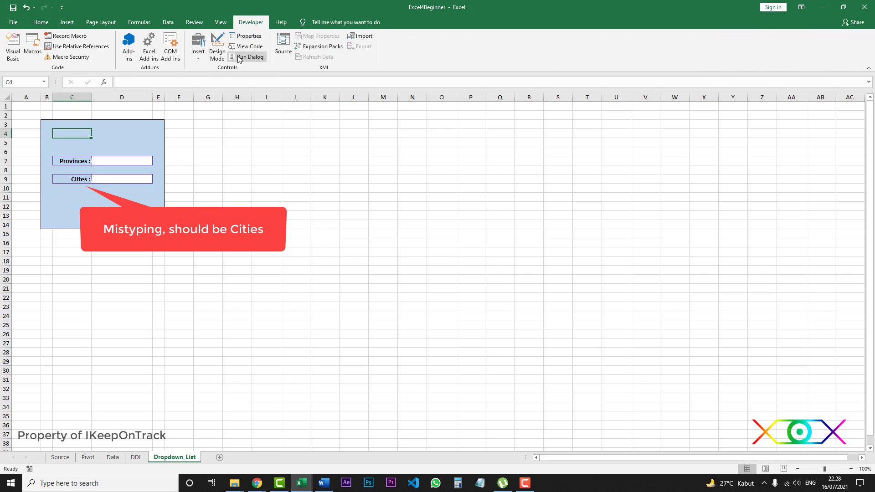
{"action": "left_click", "coordinate": [198, 51]}
{"action": "left_click", "coordinate": [194, 90]}
{"action": "left_click_drag", "start_coordinate": [45, 123], "coordinate": [161, 226]}
{"action": "type", "text": "Multiple"}
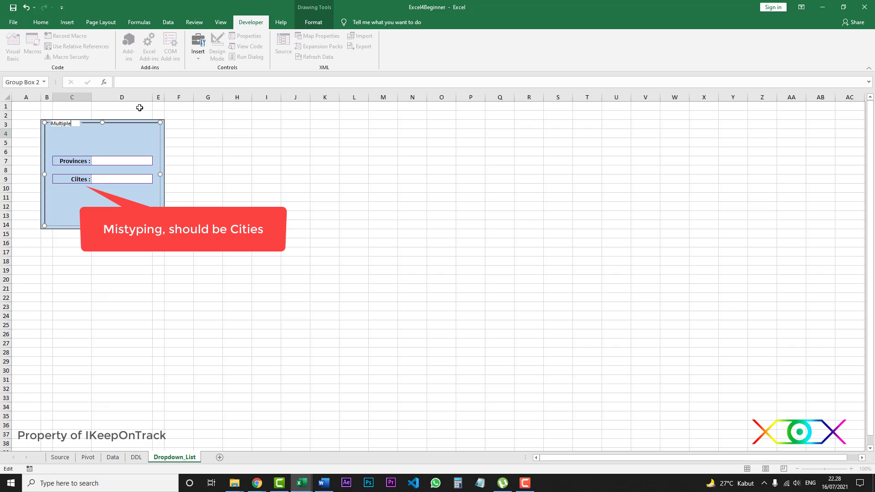
{"action": "type", "text": " Dropdoen"}
{"action": "type", "text": " List"}
{"action": "type", "text": "s"}
{"action": "left_click", "coordinate": [233, 135]}
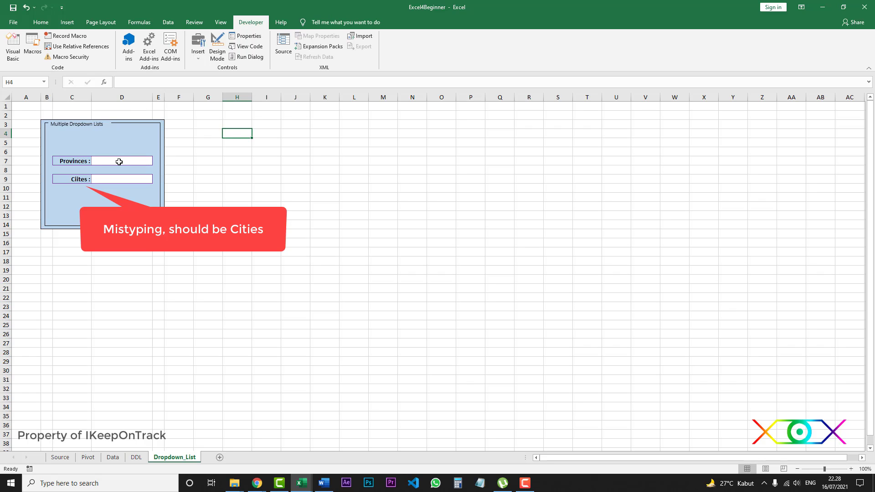
Step: Add a List data validation rule to D7 with the province headings =Data!$H$3:$AO$3 as its source
{"action": "left_click", "coordinate": [118, 162]}
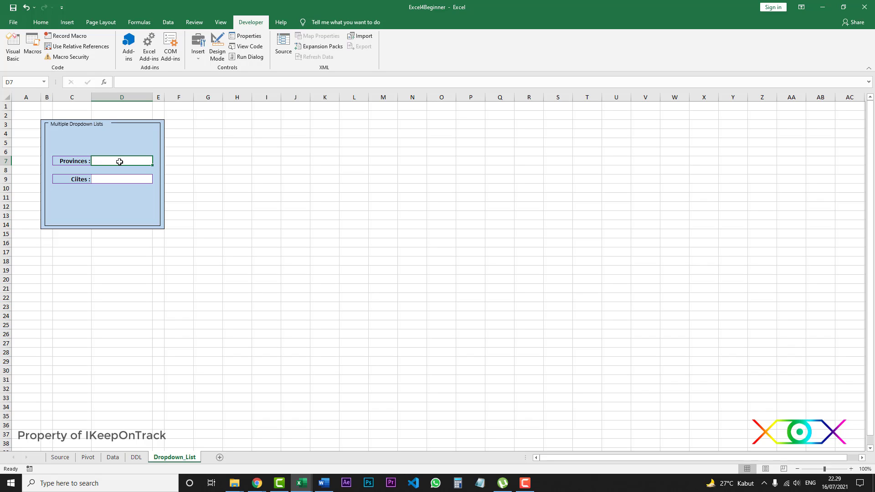
{"action": "left_click", "coordinate": [168, 23]}
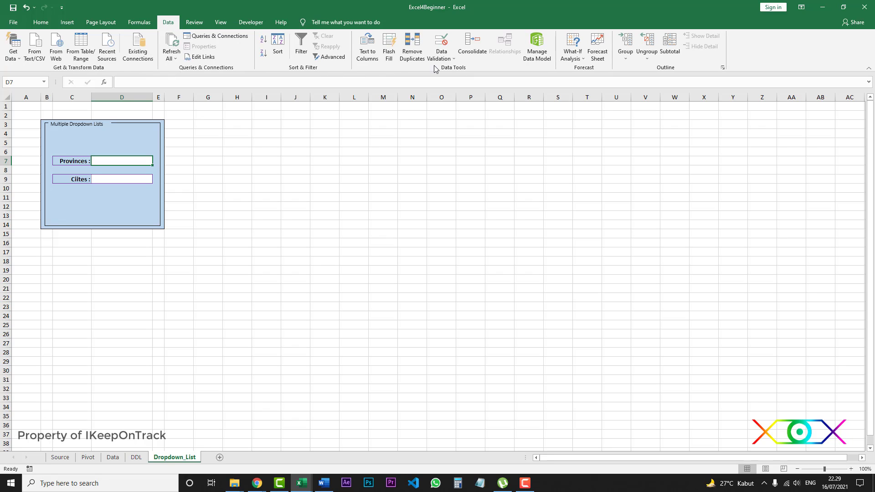
{"action": "left_click", "coordinate": [450, 57]}
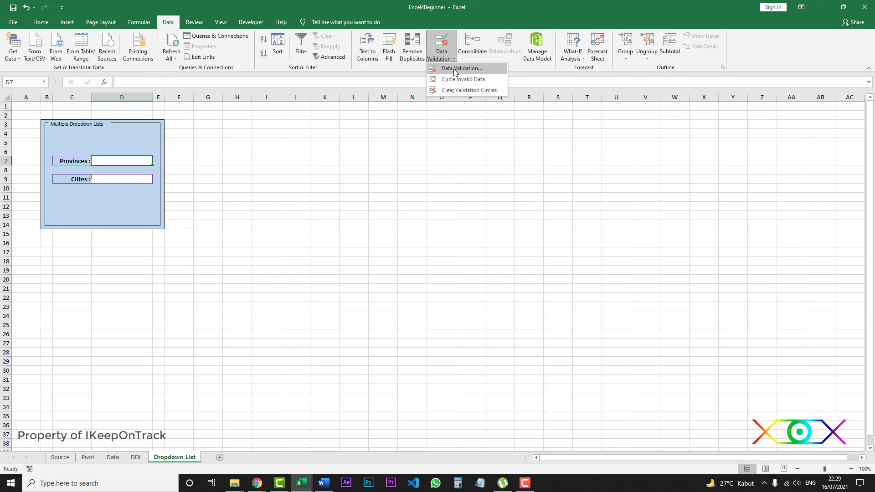
{"action": "left_click", "coordinate": [455, 69]}
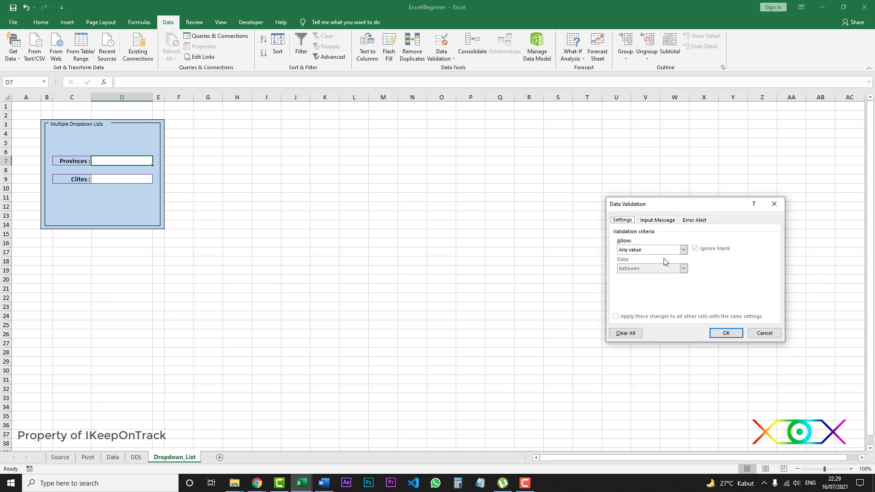
{"action": "left_click", "coordinate": [642, 250]}
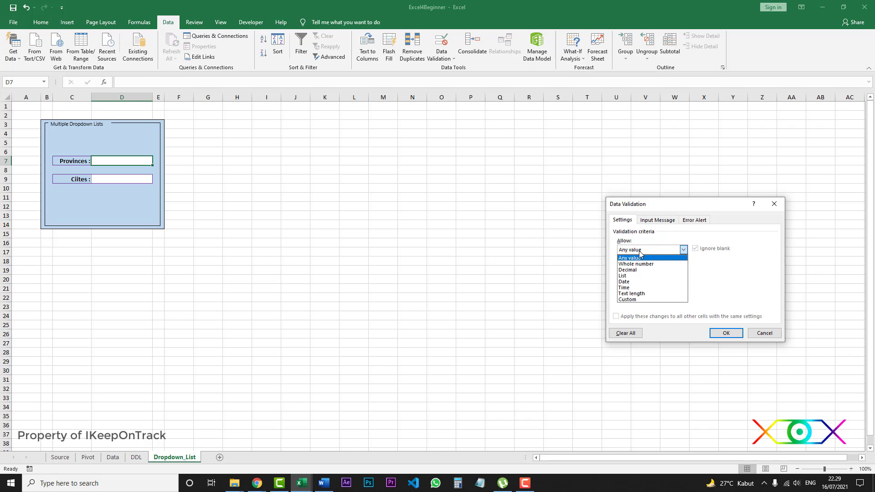
{"action": "left_click", "coordinate": [632, 278]}
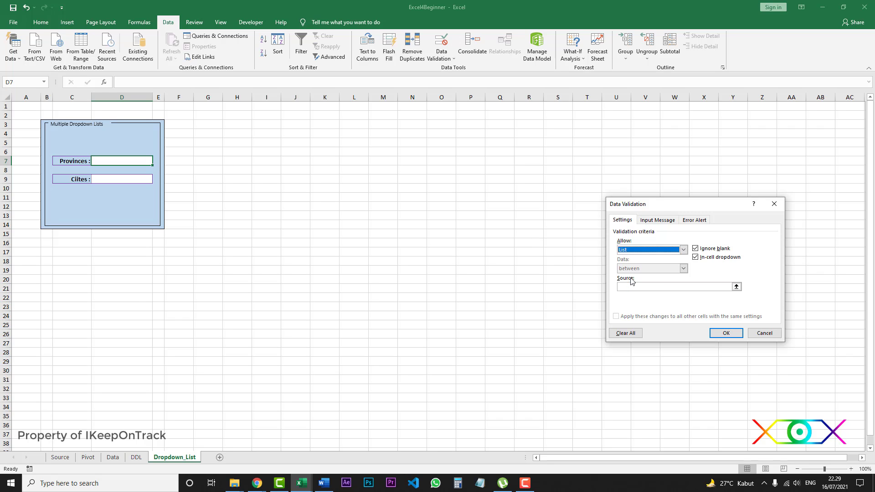
{"action": "left_click", "coordinate": [737, 287]}
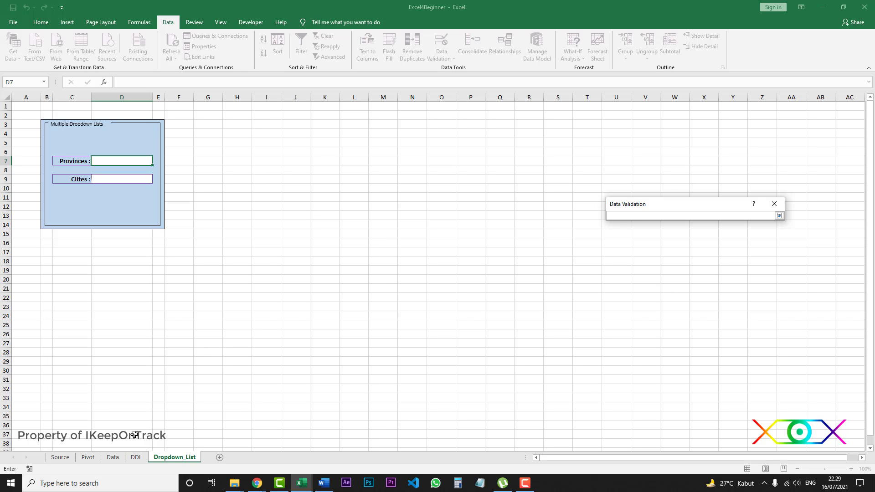
{"action": "left_click", "coordinate": [113, 457]}
{"action": "left_click", "coordinate": [114, 457]}
{"action": "left_click", "coordinate": [92, 125]}
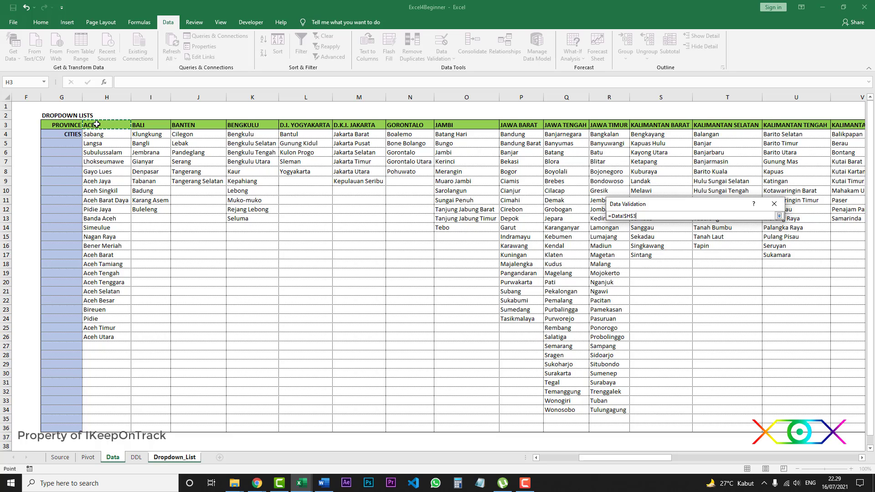
{"action": "key", "text": "ctrl+shift+Right"}
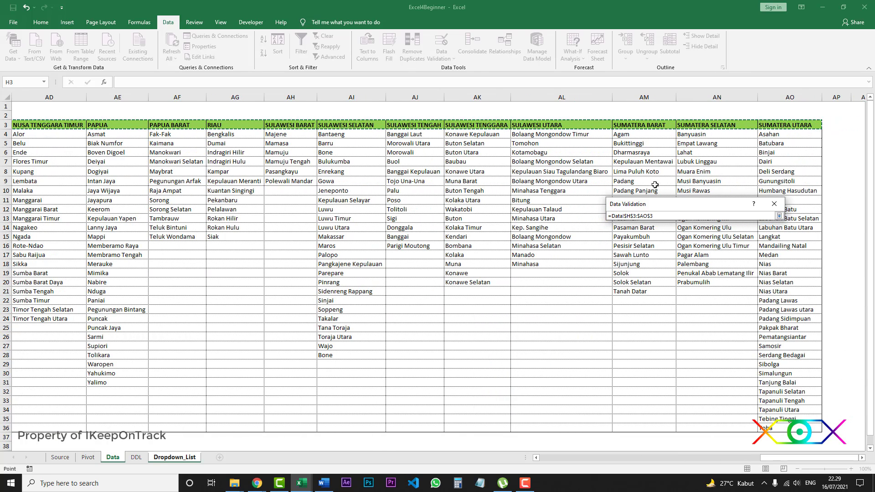
{"action": "left_click", "coordinate": [779, 216]}
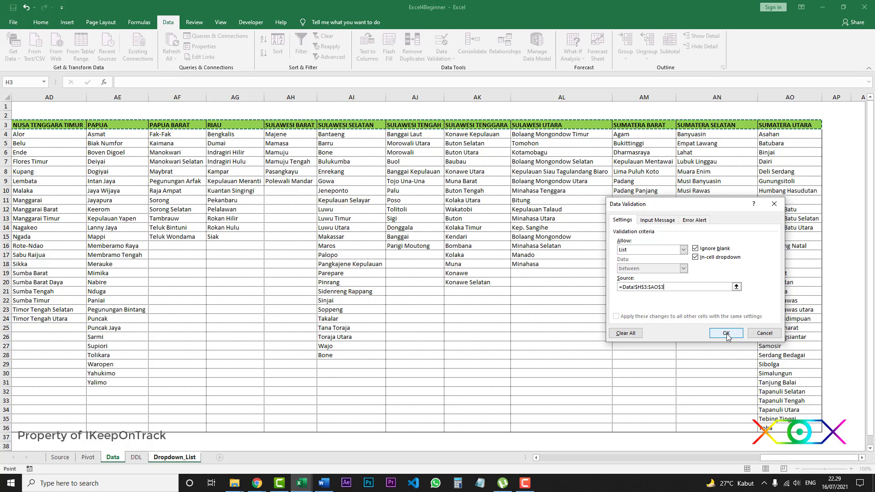
{"action": "left_click", "coordinate": [727, 334]}
Step: Create a named range from the ACEH column H3:H26 on the Data sheet, using the top row as the name
{"action": "left_click", "coordinate": [139, 181]}
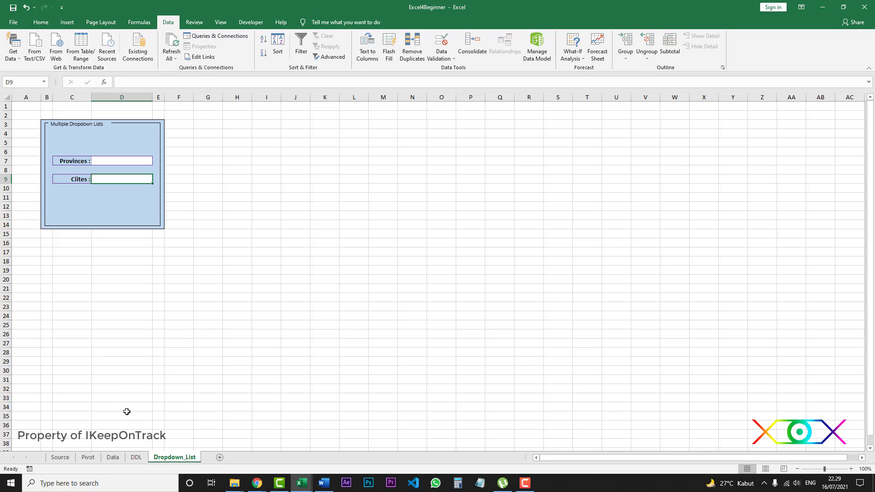
{"action": "left_click", "coordinate": [113, 458]}
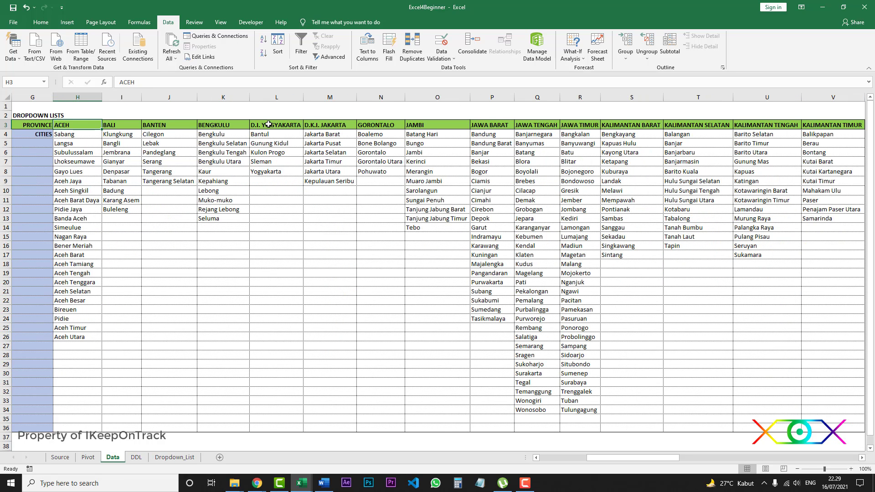
{"action": "key", "text": "ctrl+shift+Down"}
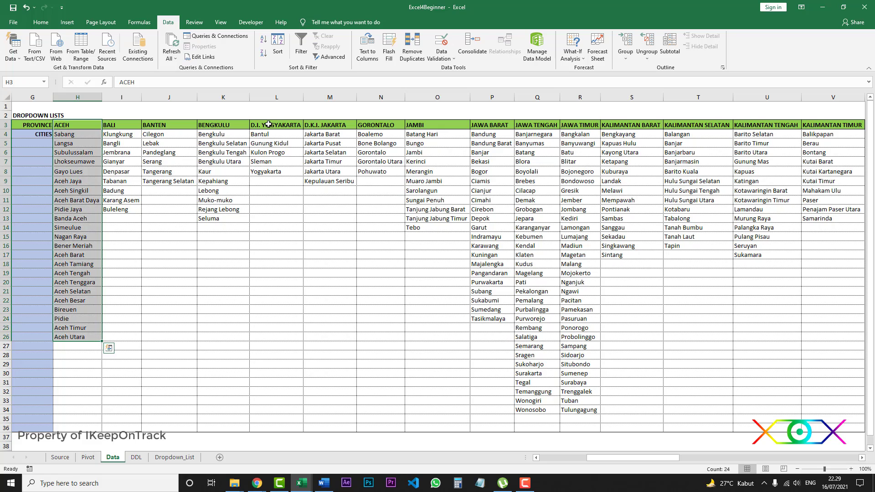
{"action": "left_click", "coordinate": [140, 23]}
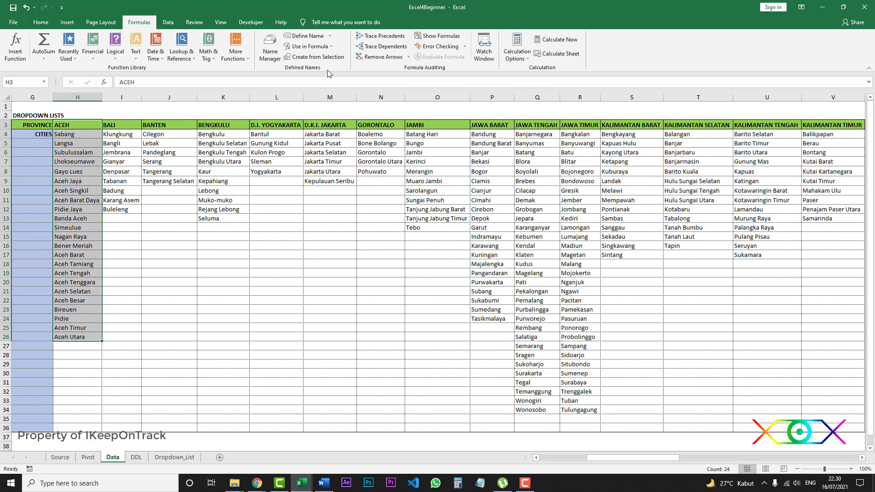
{"action": "left_click", "coordinate": [314, 57]}
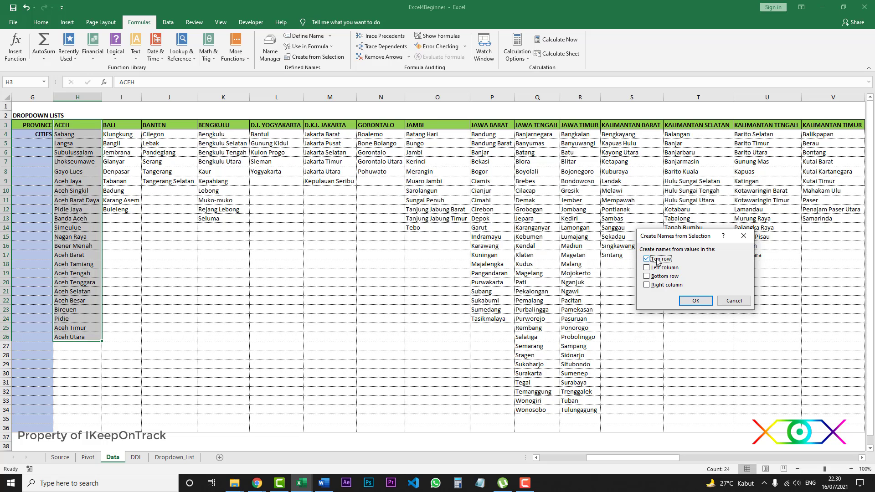
{"action": "left_click", "coordinate": [691, 299]}
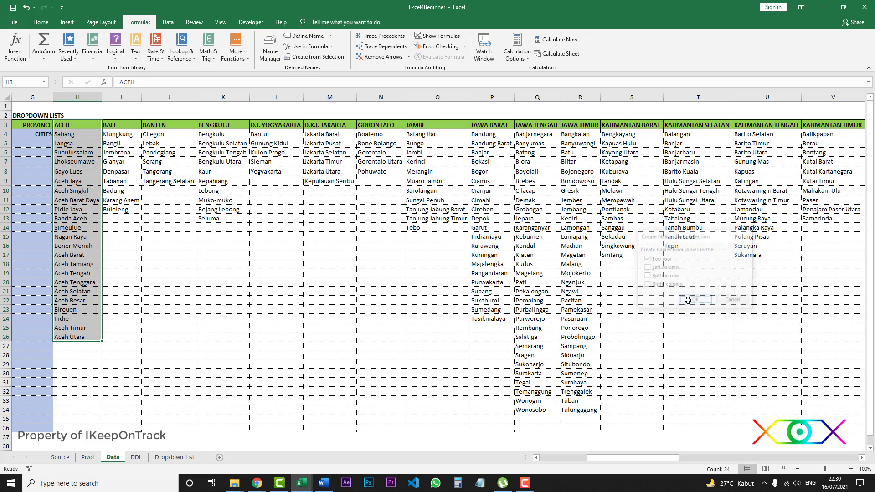
{"action": "key", "text": "Right"}
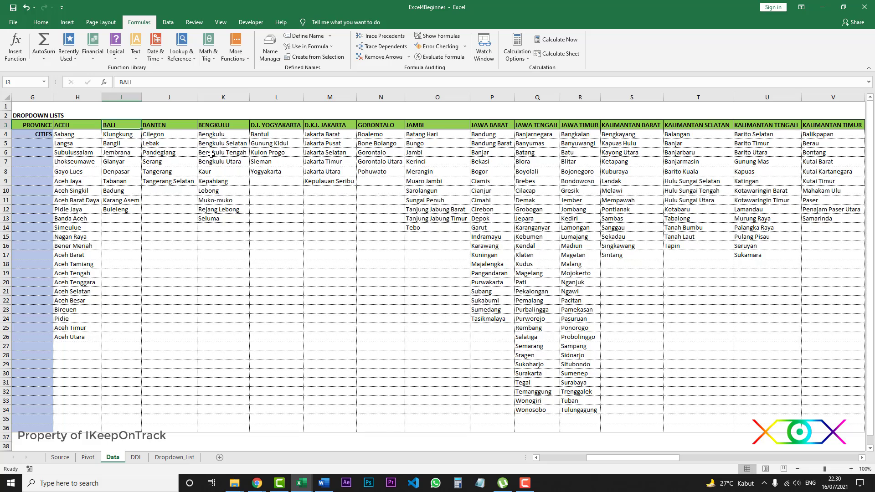
Step: Create named ranges from the BALI column I3:I12 and the BANTEN column J3:J9, using the top row as names
{"action": "key", "text": "ctrl+shift+Down"}
{"action": "left_click", "coordinate": [314, 57]}
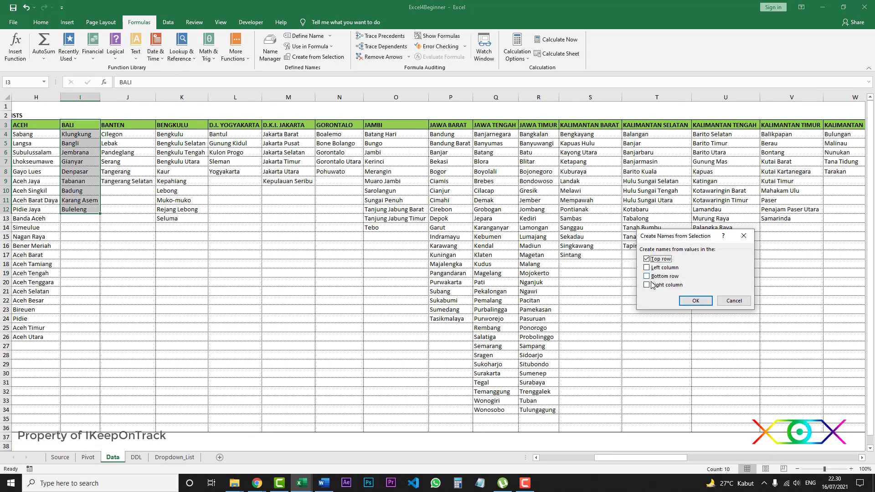
{"action": "key", "text": "Return"}
{"action": "key", "text": "Right"}
{"action": "key", "text": "ctrl+shift+Down"}
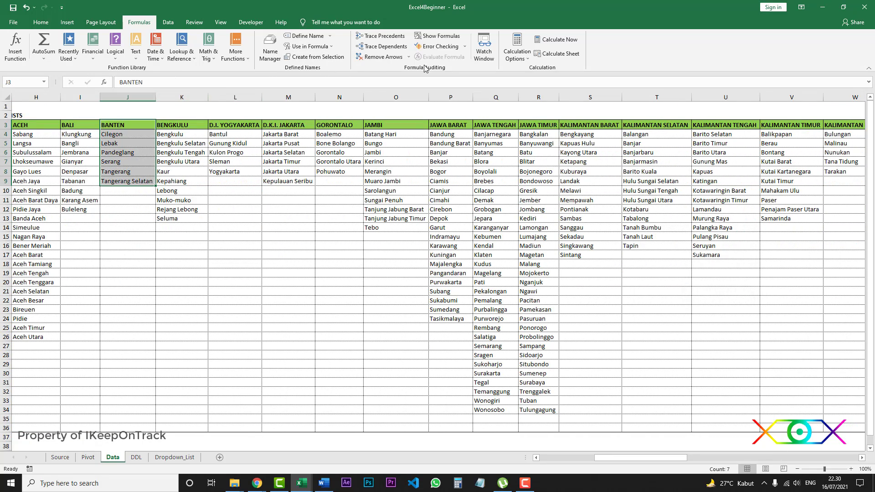
{"action": "left_click", "coordinate": [300, 56]}
{"action": "key", "text": "Return"}
Step: Create named ranges from the BENGKULU column K3:K13 and the D.I. YOGYAKARTA column L3:L8, using the top row as names
{"action": "key", "text": "Right"}
{"action": "key", "text": "ctrl+shift+Down"}
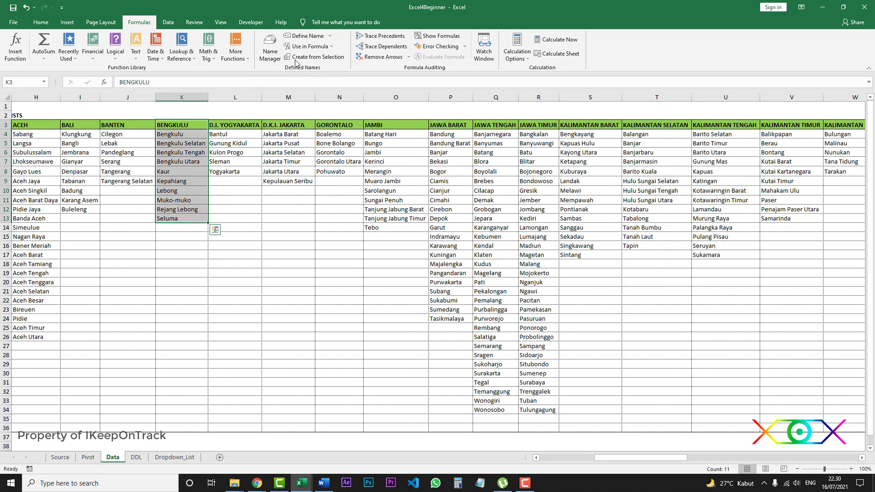
{"action": "left_click", "coordinate": [295, 59]}
{"action": "left_click", "coordinate": [692, 300]}
{"action": "key", "text": "Right"}
{"action": "key", "text": "ctrl+shift+Down"}
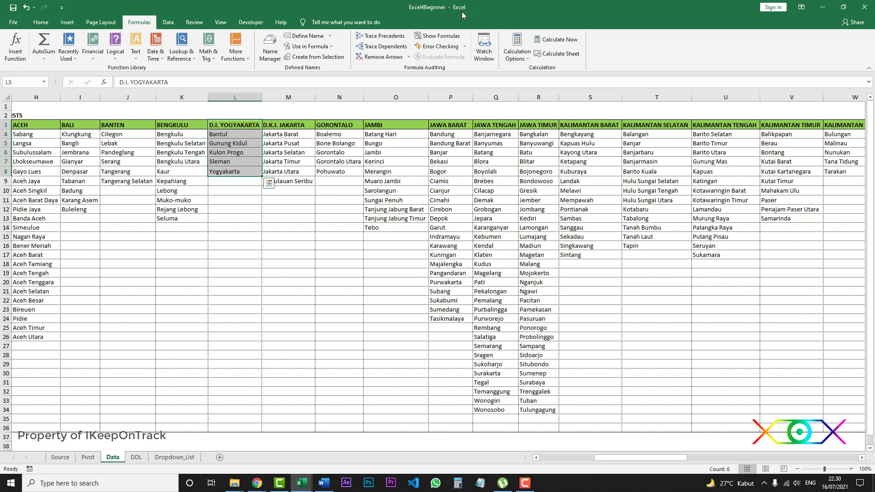
{"action": "left_click", "coordinate": [301, 57]}
{"action": "left_click", "coordinate": [692, 300]}
{"action": "key", "text": "Return"}
Step: Create named ranges from the D.K.I. JAKARTA column M3:M9 and the GORONTALO column N3:N8, using the top row as names
{"action": "key", "text": "Right"}
{"action": "key", "text": "ctrl+shift+Down"}
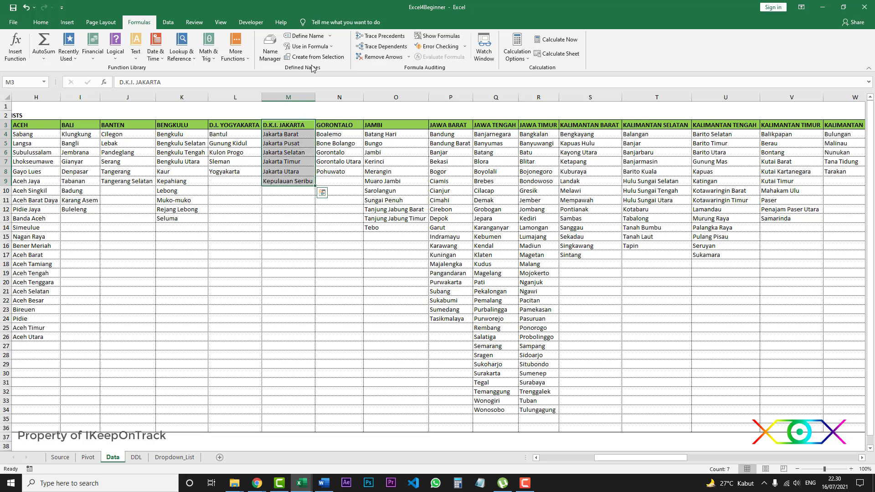
{"action": "left_click", "coordinate": [312, 59]}
{"action": "key", "text": "Return"}
{"action": "key", "text": "Return"}
{"action": "left_click", "coordinate": [338, 124]}
{"action": "key", "text": "ctrl+shift+Down"}
{"action": "left_click", "coordinate": [311, 58]}
{"action": "key", "text": "Return"}
{"action": "key", "text": "Return"}
Step: Create top-row named ranges from the JAMBI column O3:O14 and the JAWA BARAT column P3:P24, replacing existing definitions
{"action": "left_click", "coordinate": [399, 123]}
{"action": "key", "text": "ctrl+shift+Down"}
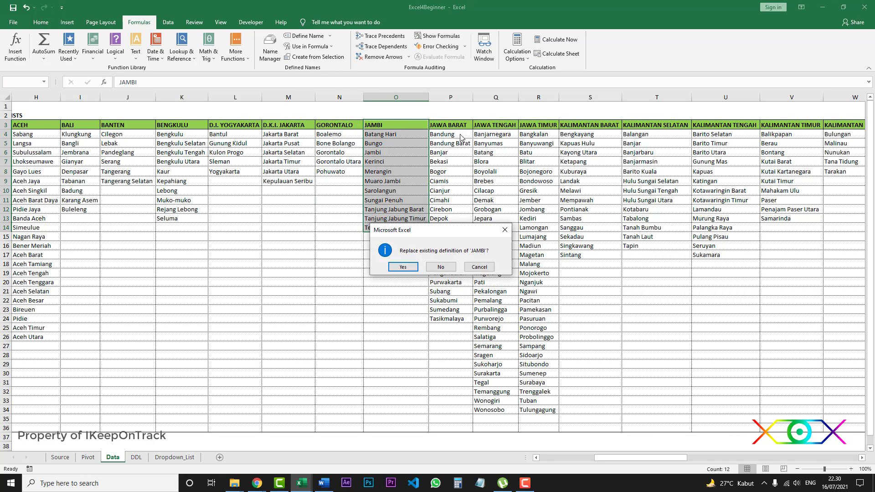
{"action": "key", "text": "Return"}
{"action": "left_click", "coordinate": [451, 124]}
{"action": "key", "text": "ctrl+shift+Down"}
{"action": "left_click", "coordinate": [307, 58]}
{"action": "left_click", "coordinate": [703, 301]}
{"action": "key", "text": "Return"}
Step: Create top-row named ranges from the JAWA TENGAH column Q3:Q34 and the JAWA TIMUR column R3:R34, replacing existing definitions
{"action": "left_click", "coordinate": [481, 124]}
{"action": "key", "text": "ctrl+shift+Down"}
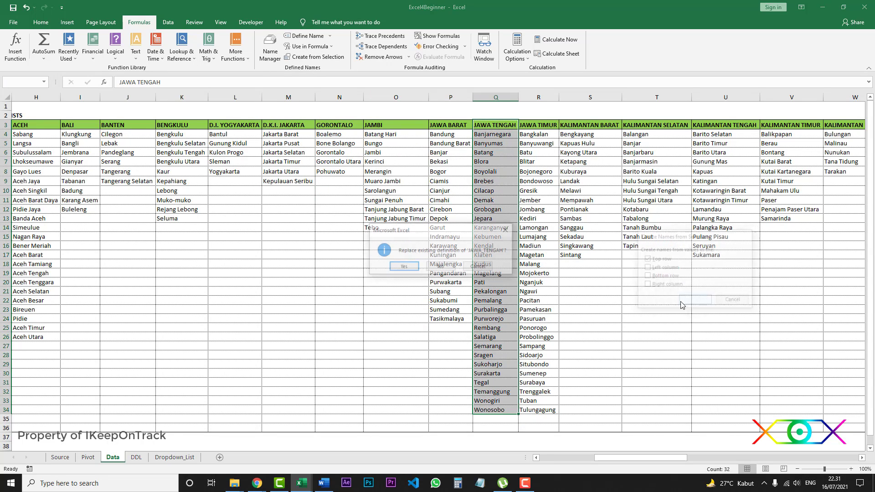
{"action": "key", "text": "Return"}
{"action": "left_click", "coordinate": [539, 124]}
{"action": "key", "text": "ctrl+shift+Down"}
{"action": "left_click", "coordinate": [310, 59]}
{"action": "left_click", "coordinate": [683, 301]}
{"action": "key", "text": "Return"}
Step: Create named ranges from the KALIMANTAN BARAT column S3:S17 and the KALIMANTAN SELATAN column T3:T16, using the top row as names
{"action": "left_click", "coordinate": [593, 126]}
{"action": "key", "text": "ctrl+shift+Down"}
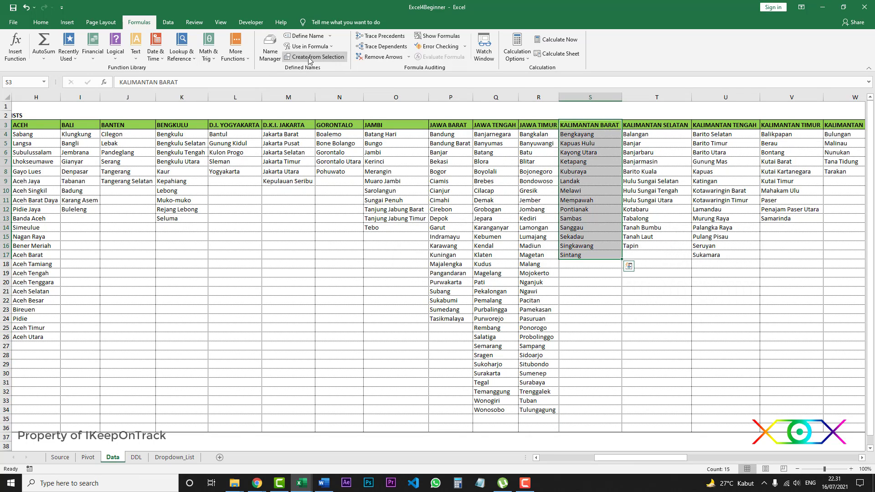
{"action": "left_click", "coordinate": [309, 58]}
{"action": "key", "text": "Return"}
{"action": "left_click", "coordinate": [656, 124]}
{"action": "key", "text": "ctrl+shift+Down"}
{"action": "left_click", "coordinate": [310, 58]}
{"action": "key", "text": "Return"}
Step: Create named ranges from the KALIMANTAN TENGAH column U3:U17 and the KALIMANTAN TIMUR column V3:V13, using the top row as names
{"action": "left_click", "coordinate": [725, 125]}
{"action": "key", "text": "ctrl+shift+Down"}
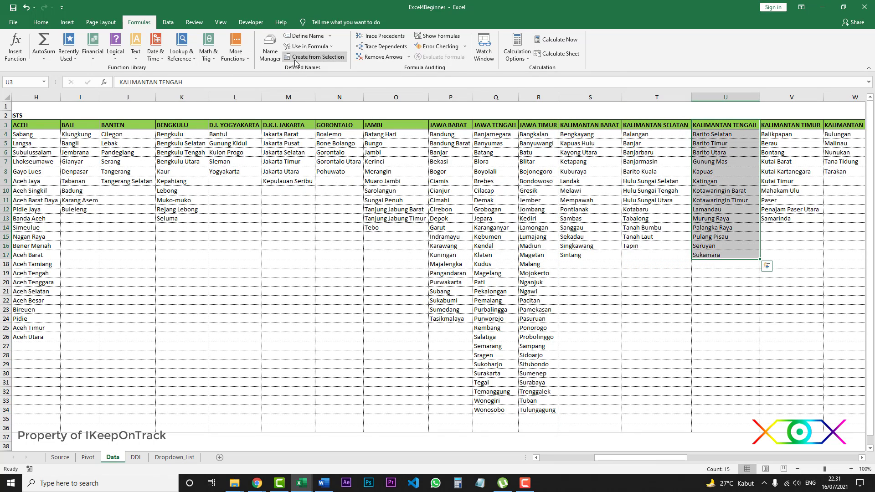
{"action": "left_click", "coordinate": [296, 59]}
{"action": "left_click", "coordinate": [683, 302]}
{"action": "left_click", "coordinate": [791, 124]}
{"action": "key", "text": "ctrl+shift+Down"}
{"action": "left_click", "coordinate": [308, 59]}
{"action": "left_click", "coordinate": [441, 268]}
Step: Create top-row named ranges from the KALIMANTAN UTARA column W3:W8 and the KEPULAUAN BANGKA BELITUNG column X3:X10
{"action": "left_click", "coordinate": [843, 124]}
{"action": "key", "text": "ctrl+shift+Down"}
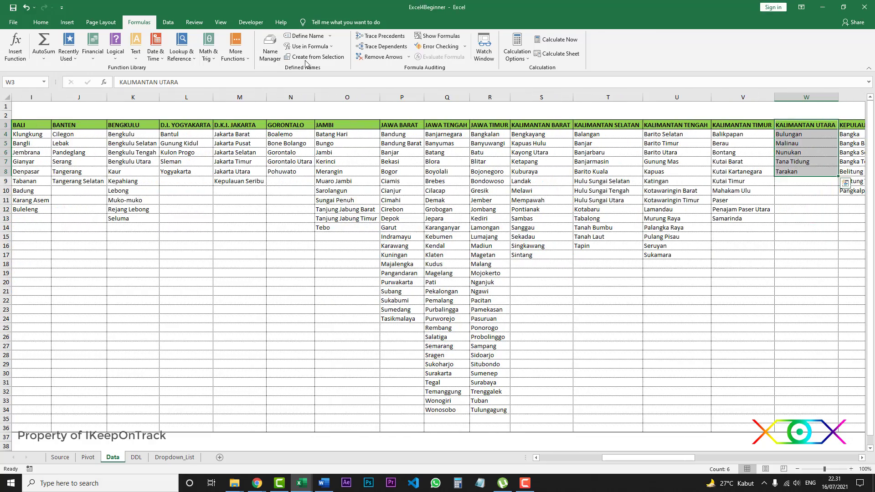
{"action": "left_click", "coordinate": [307, 59]}
{"action": "left_click", "coordinate": [412, 267]}
{"action": "left_click", "coordinate": [852, 124]}
{"action": "key", "text": "ctrl+shift+Down"}
{"action": "left_click", "coordinate": [308, 59]}
{"action": "left_click", "coordinate": [412, 267]}
Step: Create named ranges from the KEPULAUAN RIAU column Y3:Y10 and the LAMPUNG column Z3:Z18, using the top row as names
{"action": "left_click", "coordinate": [852, 125]}
{"action": "key", "text": "ctrl+shift+Down"}
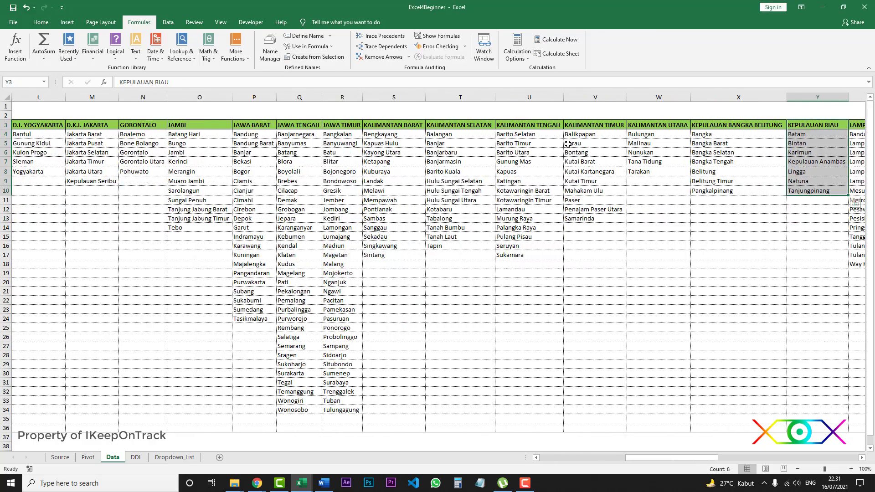
{"action": "left_click", "coordinate": [308, 58]}
{"action": "left_click", "coordinate": [705, 302]}
{"action": "left_click", "coordinate": [412, 267]}
{"action": "left_click", "coordinate": [857, 125]}
{"action": "key", "text": "ctrl+shift+Down"}
{"action": "left_click", "coordinate": [308, 58]}
{"action": "left_click", "coordinate": [695, 302]}
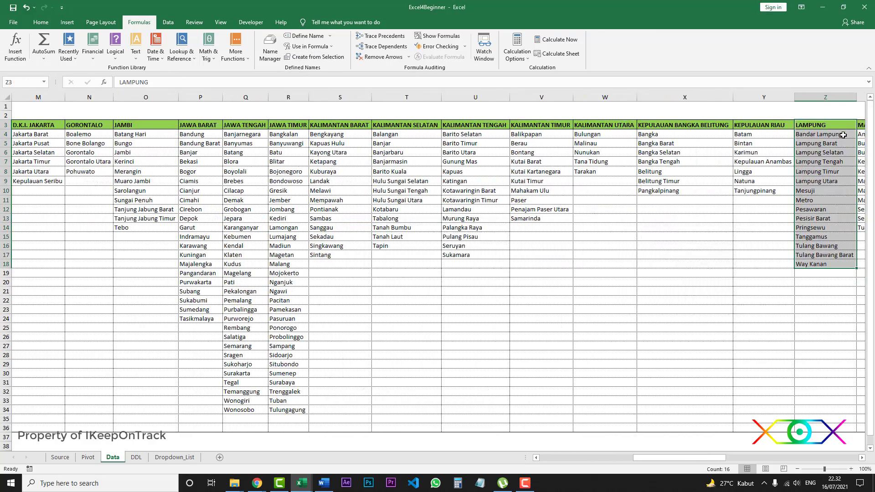
Step: Create top-row named ranges from the MALUKU column AA3:AA14 and the MALUKU UTARA column AB3:AB13, replacing any existing definitions
{"action": "key", "text": "Right"}
{"action": "key", "text": "Right"}
{"action": "key", "text": "Right"}
{"action": "key", "text": "Right"}
{"action": "key", "text": "Right"}
{"action": "key", "text": "Right"}
{"action": "key", "text": "Right"}
{"action": "key", "text": "Right"}
{"action": "key", "text": "Right"}
{"action": "key", "text": "Right"}
{"action": "left_click", "coordinate": [263, 125]}
{"action": "key", "text": "ctrl+shift+Down"}
{"action": "left_click", "coordinate": [308, 58]}
{"action": "left_click", "coordinate": [695, 303]}
{"action": "left_click", "coordinate": [403, 267]}
{"action": "left_click", "coordinate": [323, 125]}
{"action": "key", "text": "ctrl+shift+Down"}
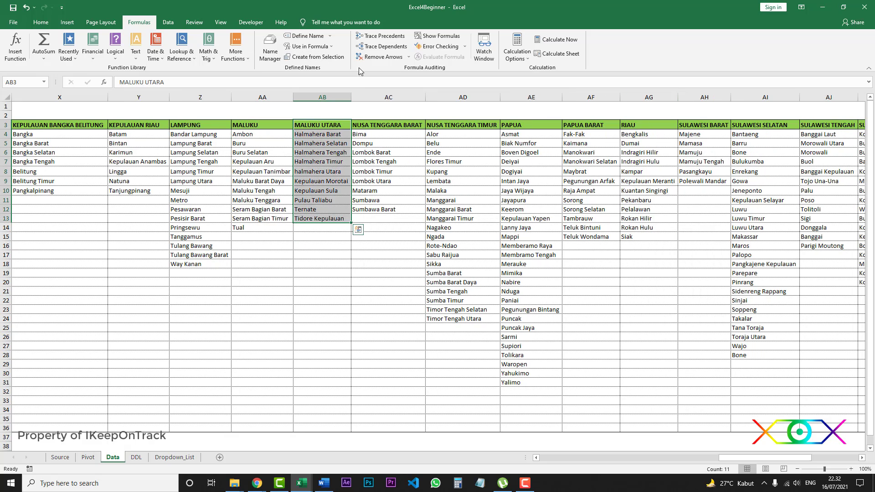
{"action": "left_click", "coordinate": [326, 57]}
{"action": "left_click", "coordinate": [696, 301]}
{"action": "double_click", "coordinate": [403, 266]}
Step: Create top-row named ranges from the NUSA TENGGARA BARAT column AC3:AC12 and the NUSA TENGGARA TIMUR column AD3:AD24
{"action": "left_click", "coordinate": [389, 125]}
{"action": "key", "text": "ctrl+shift+Down"}
{"action": "left_click", "coordinate": [322, 58]}
{"action": "left_click", "coordinate": [695, 301]}
{"action": "left_click", "coordinate": [403, 267]}
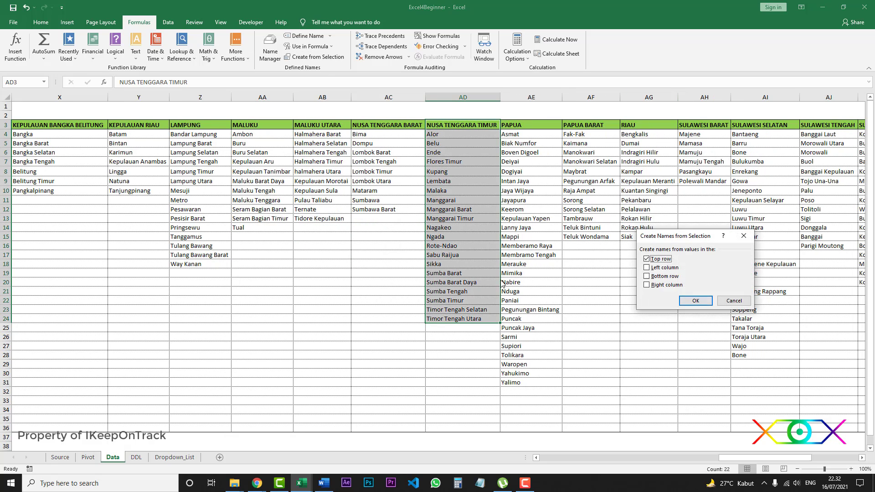
{"action": "left_click", "coordinate": [695, 301]}
{"action": "left_click", "coordinate": [403, 267]}
Step: Create named ranges from the PAPUA column AE3:AE31 and the PAPUA BARAT column AF3:AF15, using the top row as names
{"action": "left_click", "coordinate": [531, 125]}
{"action": "key", "text": "ctrl+shift+Down"}
{"action": "left_click", "coordinate": [319, 58]}
{"action": "left_click", "coordinate": [695, 302]}
{"action": "left_click", "coordinate": [403, 267]}
{"action": "left_click", "coordinate": [591, 125]}
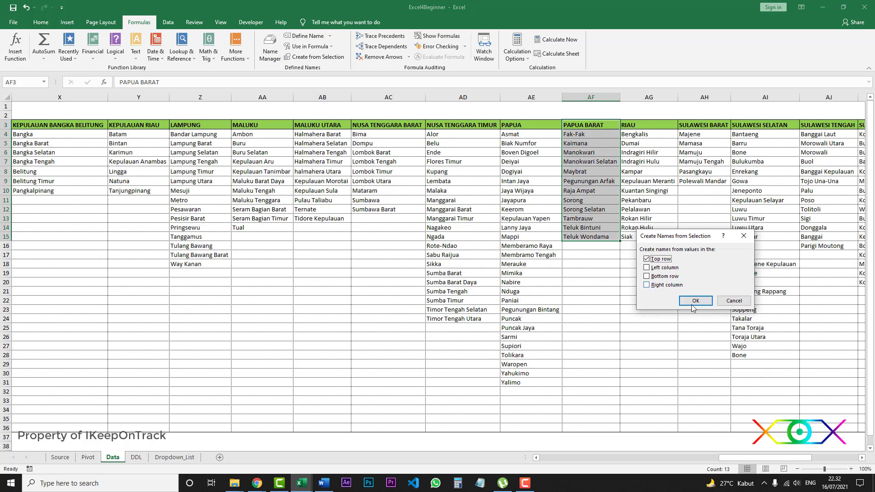
{"action": "left_click", "coordinate": [695, 301]}
{"action": "left_click", "coordinate": [402, 267]}
Step: Create named ranges from the RIAU column AG3:AG15 and the SULAWESI BARAT column AH3:AH9, using the top row as names
{"action": "left_click", "coordinate": [649, 125]}
{"action": "key", "text": "ctrl+shift+Down"}
{"action": "left_click", "coordinate": [319, 57]}
{"action": "left_click", "coordinate": [695, 301]}
{"action": "left_click", "coordinate": [403, 267]}
{"action": "left_click", "coordinate": [705, 125]}
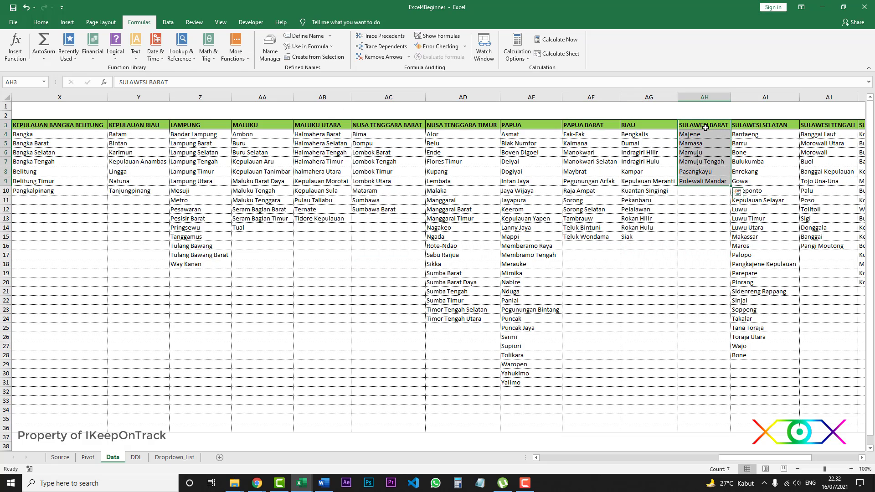
{"action": "left_click", "coordinate": [319, 57]}
{"action": "left_click", "coordinate": [695, 301]}
{"action": "left_click", "coordinate": [403, 267]}
Step: Create named ranges from the SULAWESI SELATAN column AI3:AI28 and the SULAWESI TENGAH column AJ3:AJ16, using the top row as names
{"action": "left_click", "coordinate": [765, 125]}
{"action": "key", "text": "ctrl+shift+Down"}
{"action": "left_click", "coordinate": [319, 57]}
{"action": "left_click", "coordinate": [695, 301]}
{"action": "left_click", "coordinate": [829, 125]}
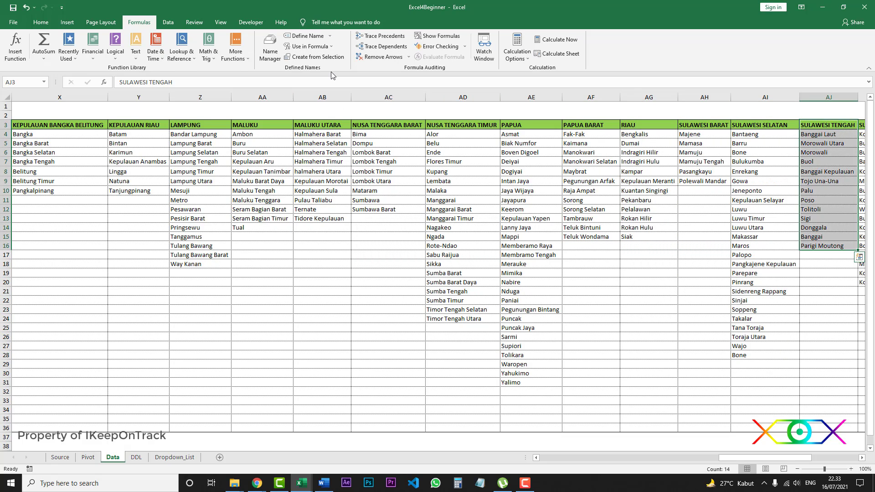
{"action": "left_click", "coordinate": [319, 57]}
{"action": "left_click", "coordinate": [696, 301]}
{"action": "left_click", "coordinate": [402, 267]}
Step: Create named ranges from the SULAWESI TENGGARA column AK3:AK20 and the SULAWESI UTARA column AL3:AL18, using the top row as names
{"action": "left_click", "coordinate": [861, 125]}
{"action": "key", "text": "ctrl+shift+Down"}
{"action": "left_click", "coordinate": [319, 57]}
{"action": "left_click", "coordinate": [695, 301]}
{"action": "left_click", "coordinate": [402, 268]}
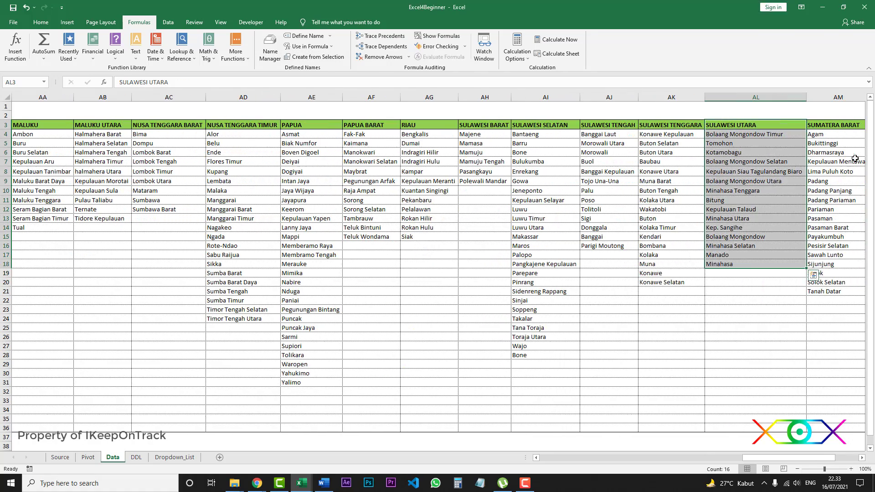
{"action": "left_click", "coordinate": [319, 57]}
{"action": "left_click", "coordinate": [695, 301]}
{"action": "left_click", "coordinate": [403, 267]}
Step: Create named ranges from the SUMATERA BARAT column AM3:AM21 and the SUMATERA SELATAN column AN3:AN20, using the top row as names
{"action": "left_click", "coordinate": [839, 125]}
{"action": "key", "text": "ctrl+shift+Down"}
{"action": "left_click", "coordinate": [319, 57]}
{"action": "left_click", "coordinate": [695, 302]}
{"action": "left_click", "coordinate": [842, 125]}
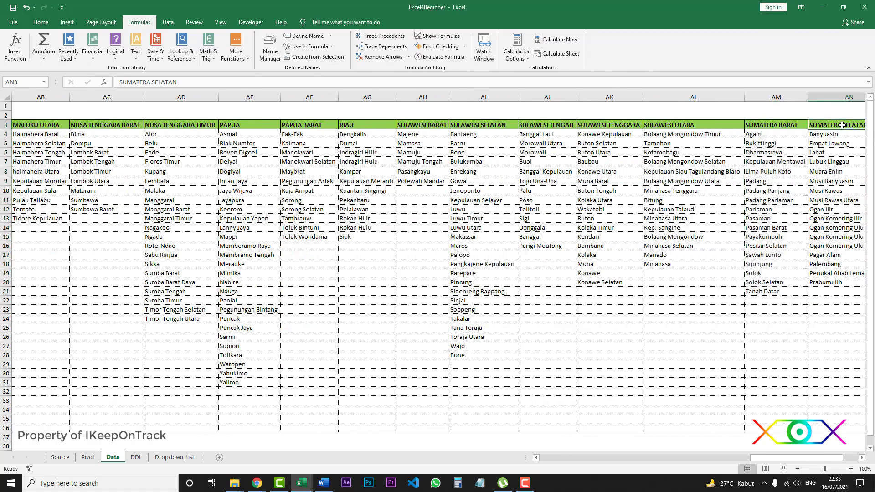
{"action": "key", "text": "ctrl+shift+Down"}
{"action": "left_click", "coordinate": [319, 57]}
{"action": "left_click", "coordinate": [695, 302]}
{"action": "left_click", "coordinate": [403, 267]}
Step: Create a named range from the SUMATERA UTARA column AO3:AO36, using the top row as the name
{"action": "left_click", "coordinate": [861, 125]}
{"action": "key", "text": "ctrl+shift+Down"}
{"action": "left_click", "coordinate": [310, 46]}
{"action": "left_click", "coordinate": [320, 58]}
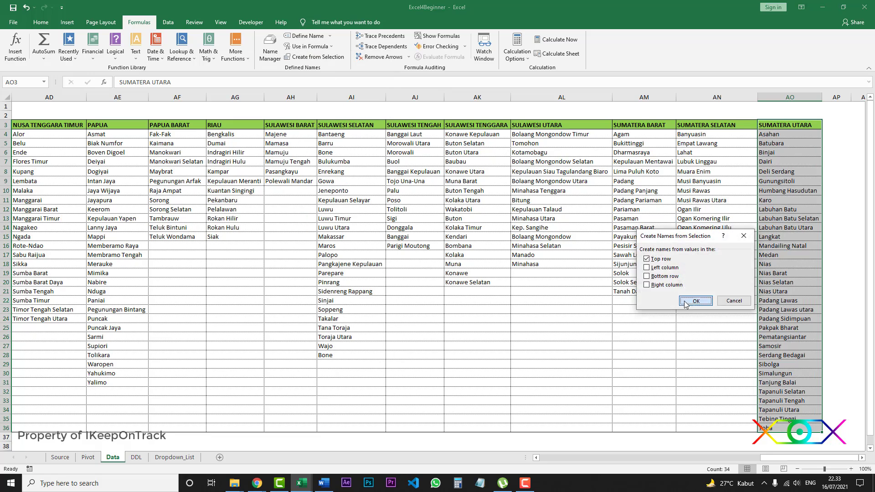
{"action": "left_click", "coordinate": [685, 304]}
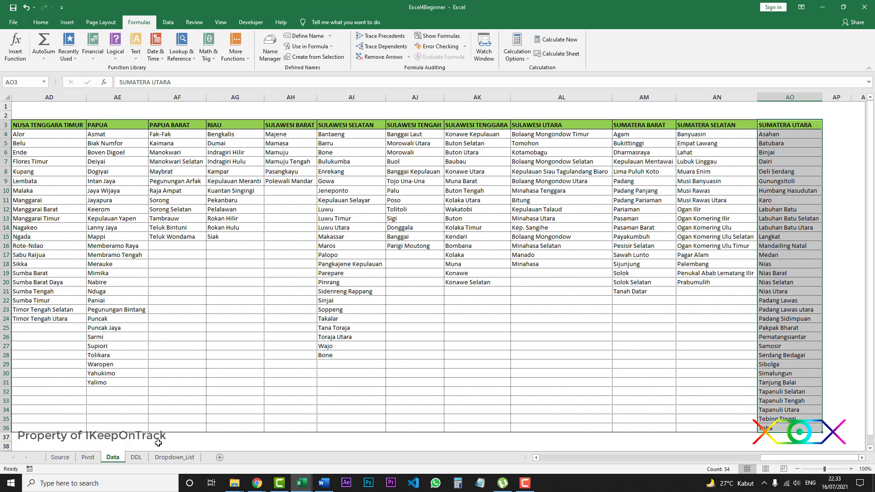
Step: On the Dropdown_List sheet, open Data Validation for the cities cell D9 and allow a List
{"action": "left_click", "coordinate": [179, 458]}
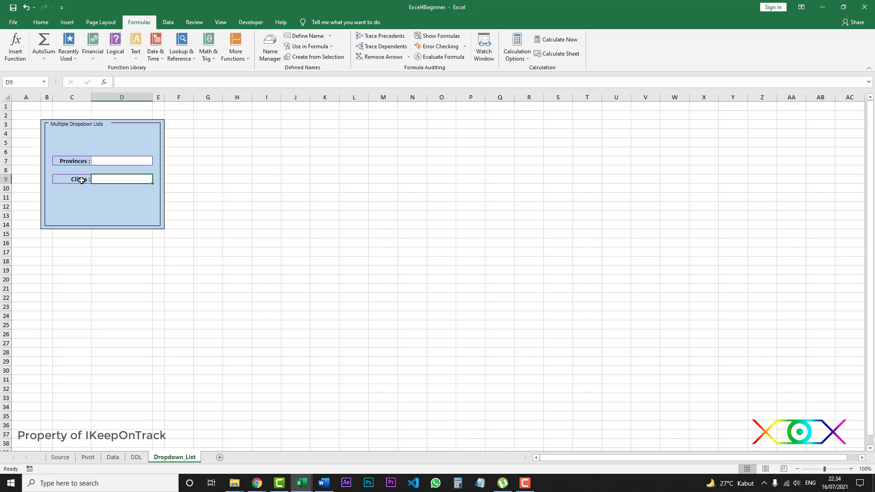
{"action": "left_click", "coordinate": [82, 181]}
{"action": "left_click", "coordinate": [129, 181]}
{"action": "left_click", "coordinate": [168, 22]}
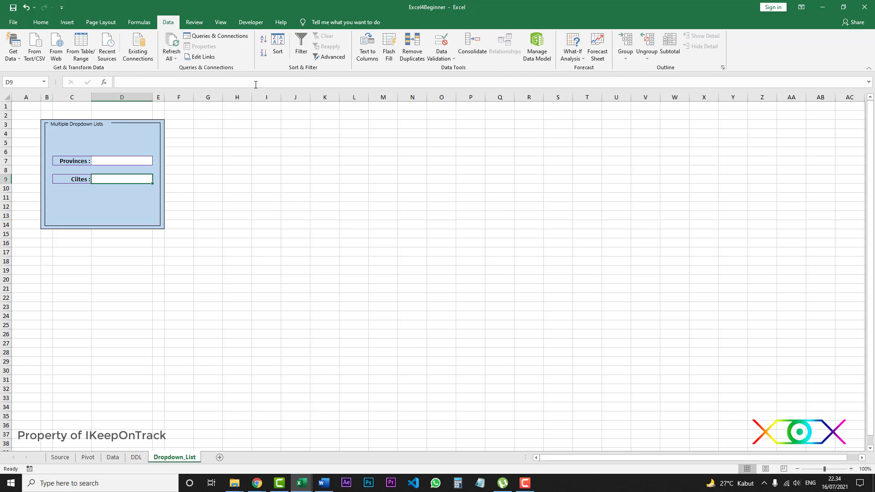
{"action": "left_click", "coordinate": [449, 57]}
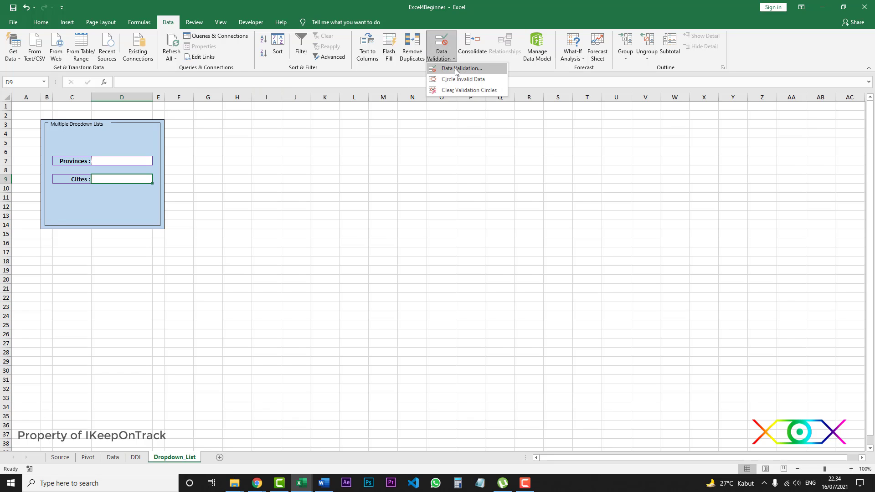
{"action": "left_click", "coordinate": [455, 69]}
{"action": "left_click", "coordinate": [668, 251]}
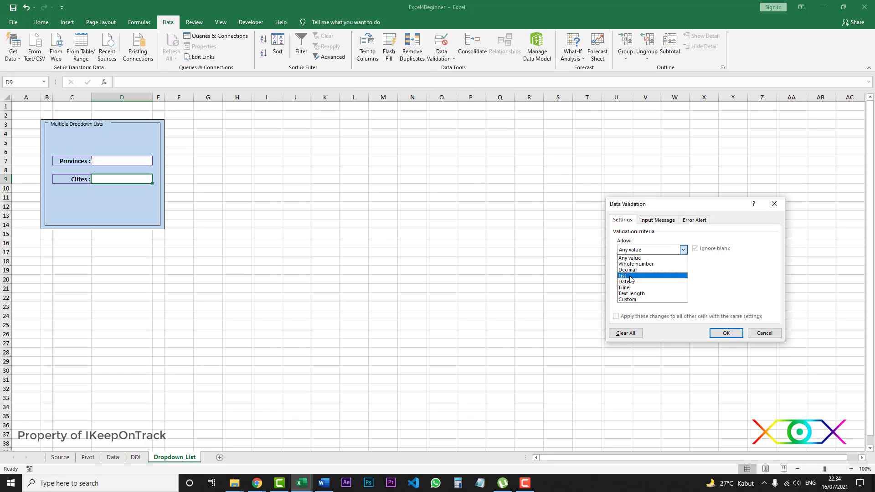
{"action": "left_click", "coordinate": [631, 276]}
Step: Set the list source for D9 to an INDIRECT formula referencing the province cell D7 and apply the validation
{"action": "left_click", "coordinate": [628, 286]}
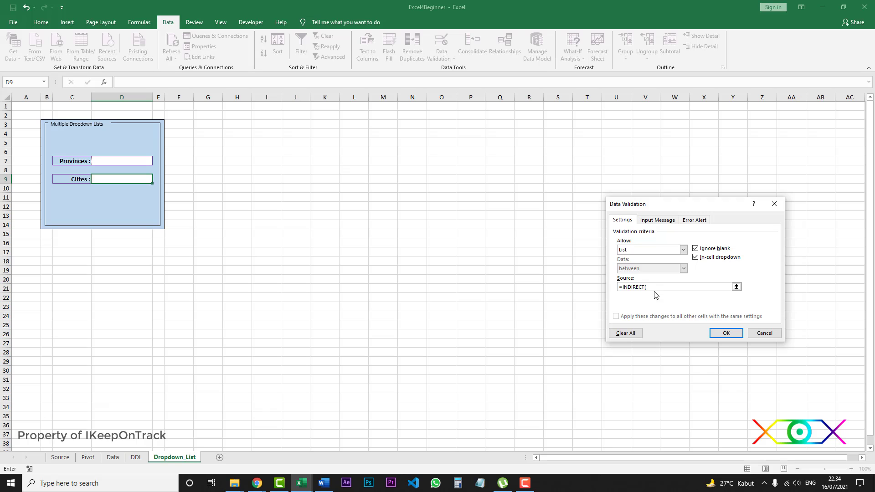
{"action": "left_click", "coordinate": [102, 163]}
{"action": "type", "text": ")"}
{"action": "left_click", "coordinate": [726, 333]}
{"action": "left_click", "coordinate": [419, 268]}
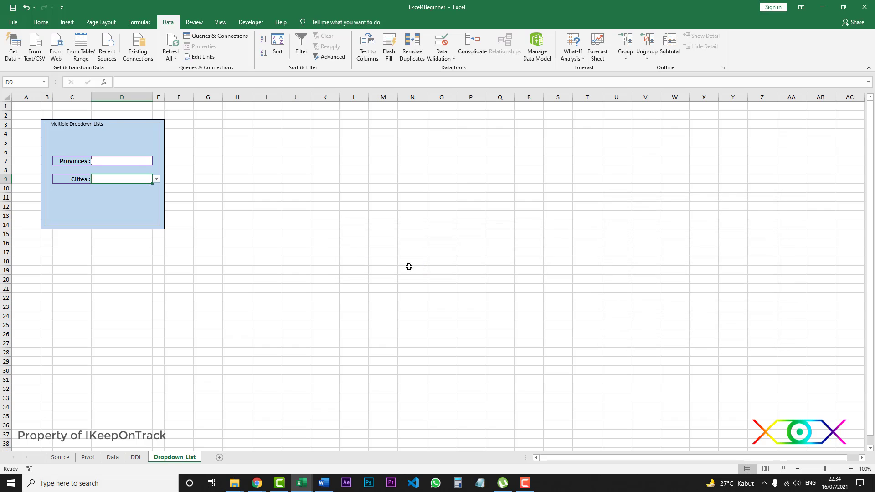
Step: Test the dependent lists by choosing ACEH as the province and Subulussalam as the city
{"action": "left_click", "coordinate": [135, 161]}
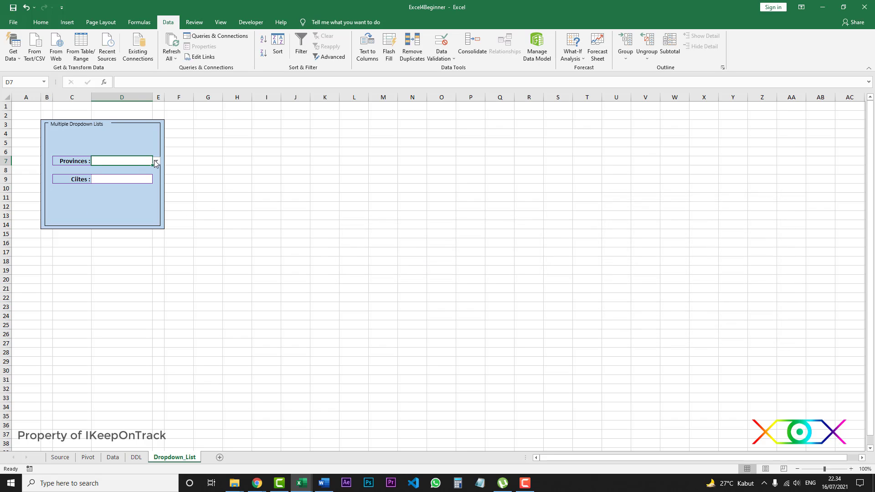
{"action": "left_click", "coordinate": [155, 161]}
{"action": "left_click", "coordinate": [130, 167]}
{"action": "left_click", "coordinate": [158, 158]}
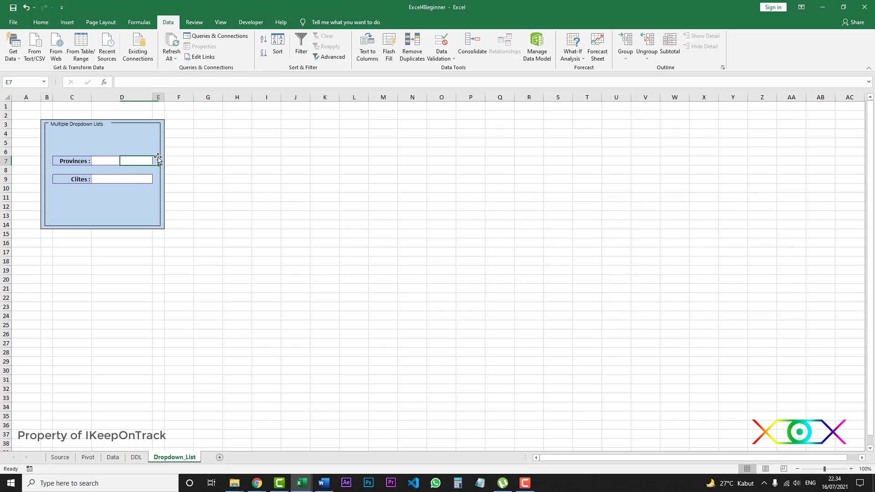
{"action": "left_click", "coordinate": [143, 161]}
{"action": "left_click", "coordinate": [157, 161]}
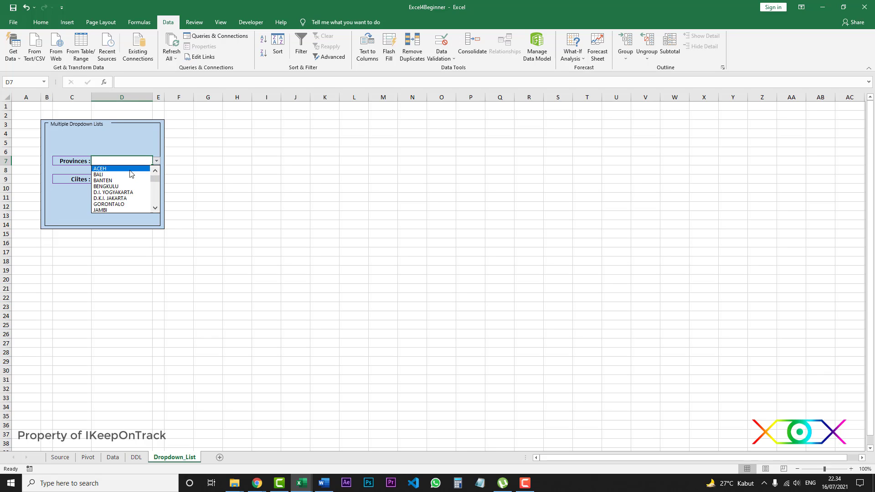
{"action": "left_click", "coordinate": [130, 169]}
{"action": "left_click", "coordinate": [125, 179]}
{"action": "left_click", "coordinate": [157, 179]}
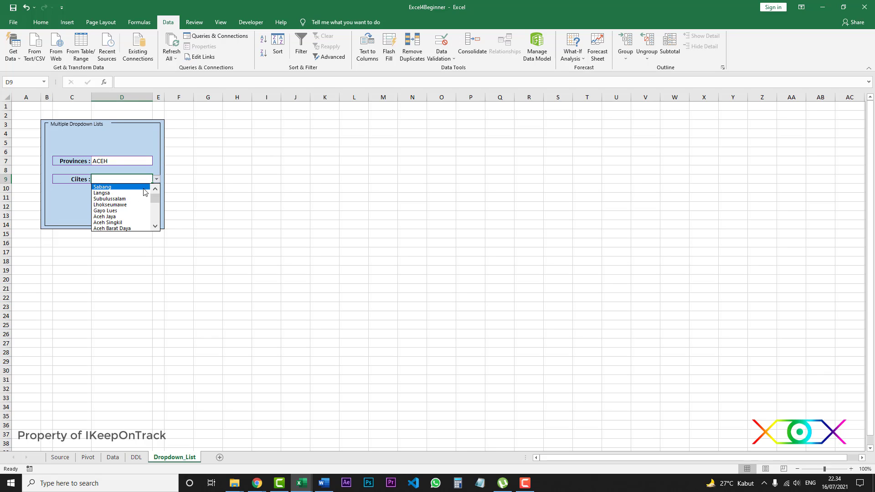
{"action": "left_click", "coordinate": [115, 199]}
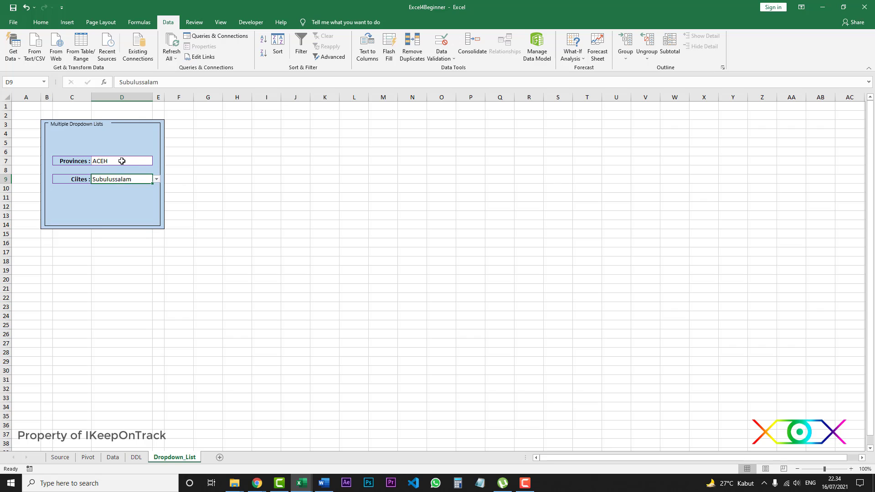
Step: Change the province to BALI and choose Denpasar from the dependent city list
{"action": "left_click", "coordinate": [122, 162]}
{"action": "left_click", "coordinate": [156, 161]}
{"action": "left_click", "coordinate": [136, 178]}
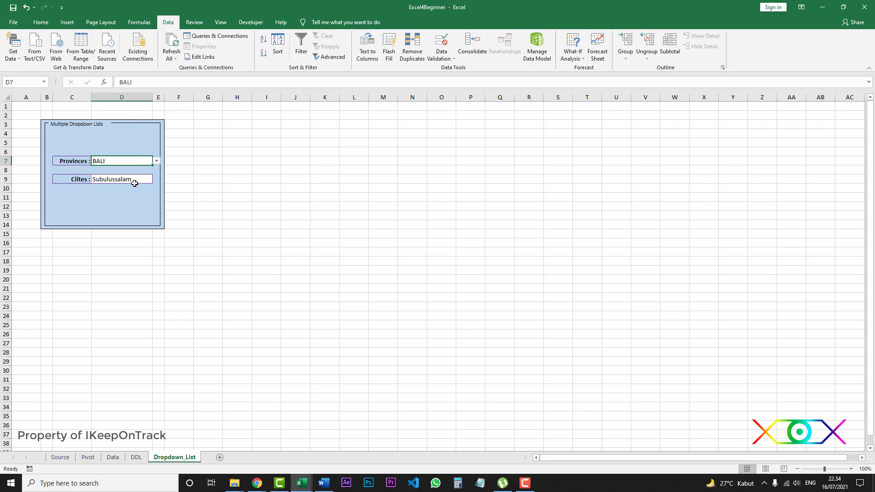
{"action": "left_click", "coordinate": [132, 179]}
{"action": "left_click", "coordinate": [157, 179]}
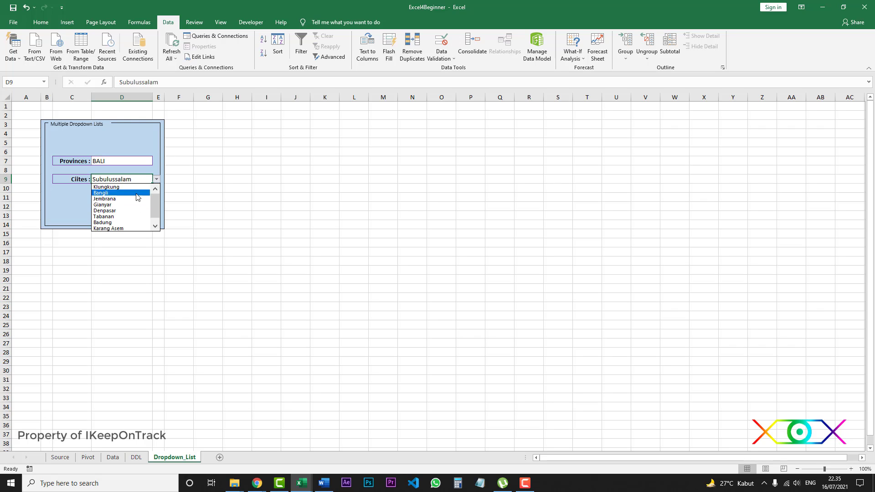
{"action": "left_click", "coordinate": [132, 211]}
Step: Change the province to BANTEN and choose a city from its dependent list
{"action": "left_click", "coordinate": [129, 163]}
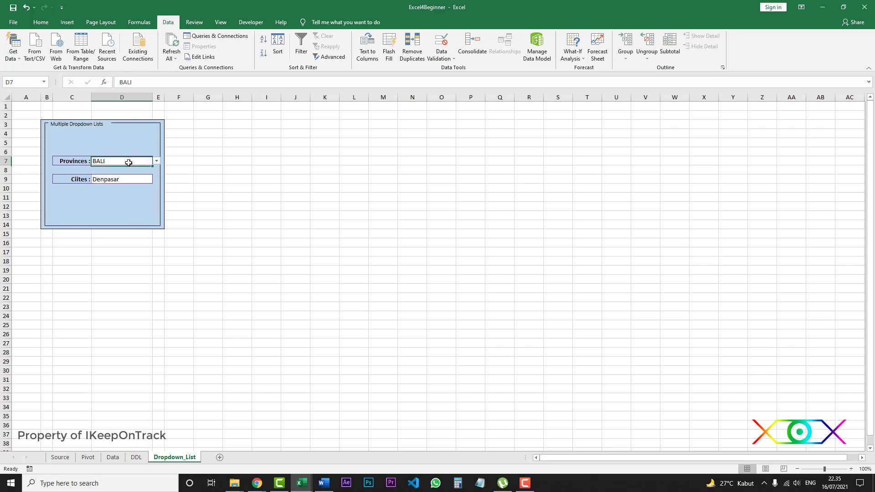
{"action": "left_click", "coordinate": [157, 161]}
{"action": "left_click", "coordinate": [128, 176]}
{"action": "left_click", "coordinate": [132, 182]}
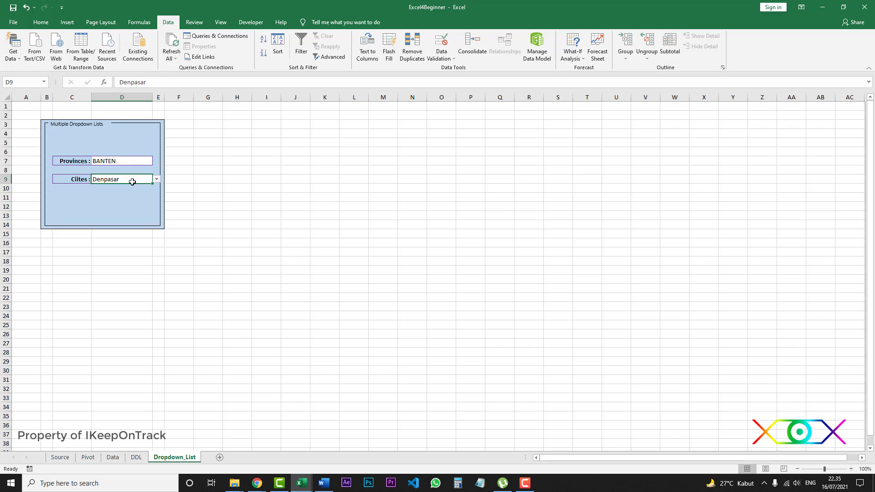
{"action": "left_click", "coordinate": [157, 180]}
{"action": "left_click", "coordinate": [135, 204]}
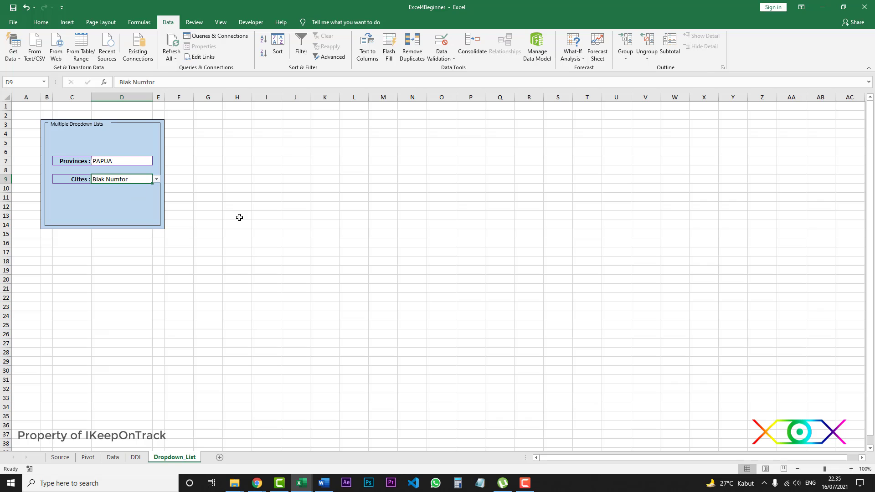